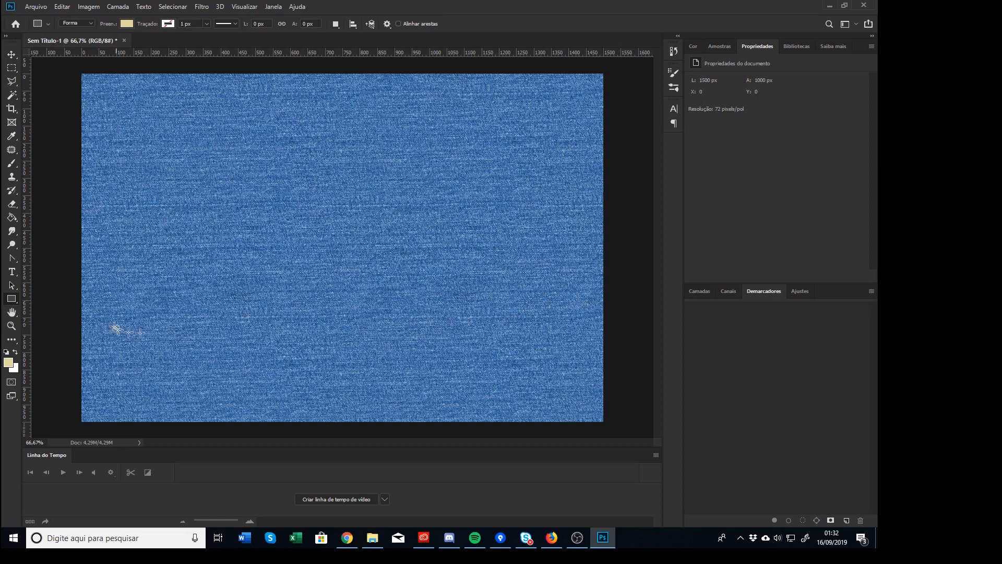
# Draw a rectangle shape about 119 by 35 px on the denim canvas and round its corners to 17,5 px
pyautogui.rightClick(11, 302)
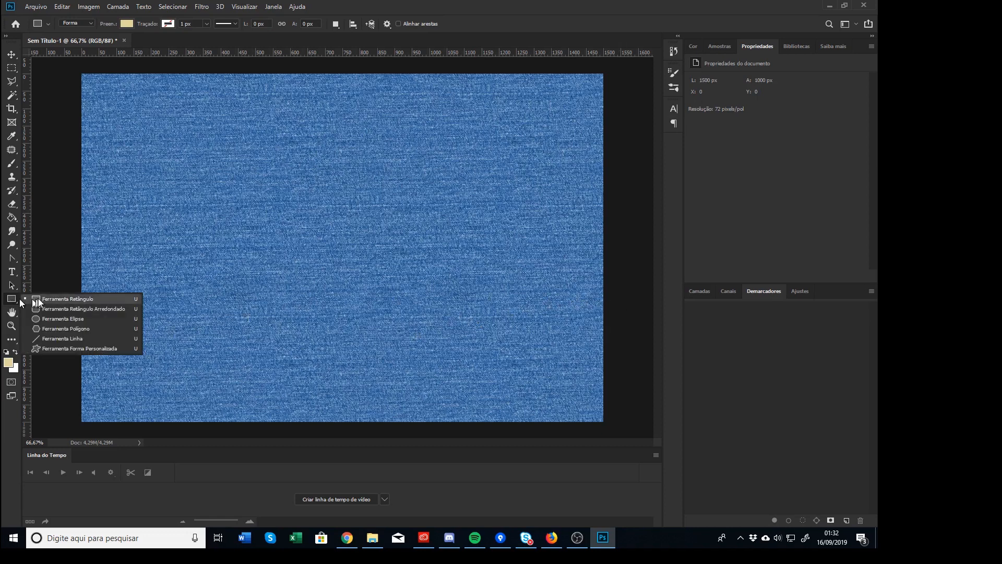
pyautogui.click(19, 299)
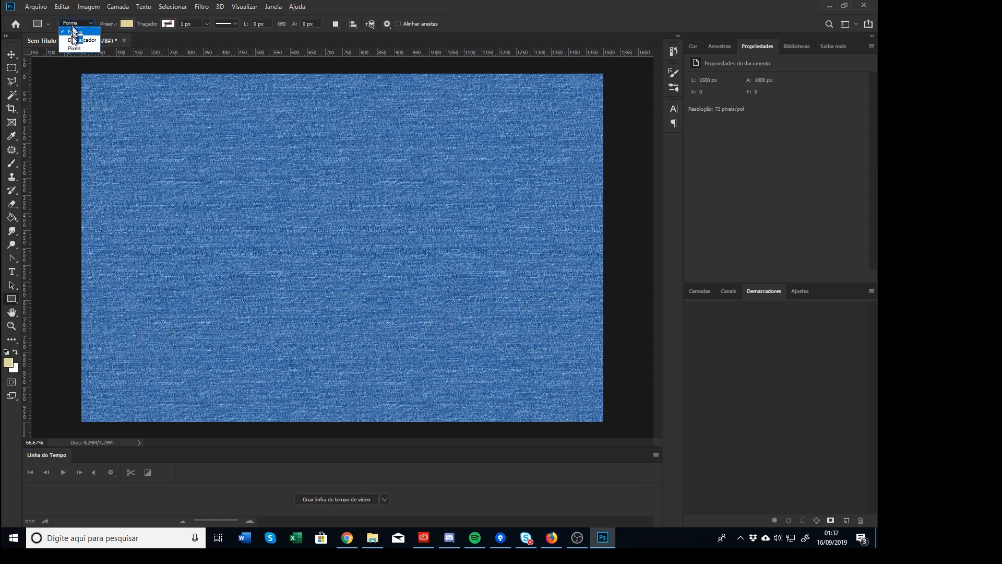
pyautogui.moveTo(238, 234); pyautogui.dragTo(280, 247)
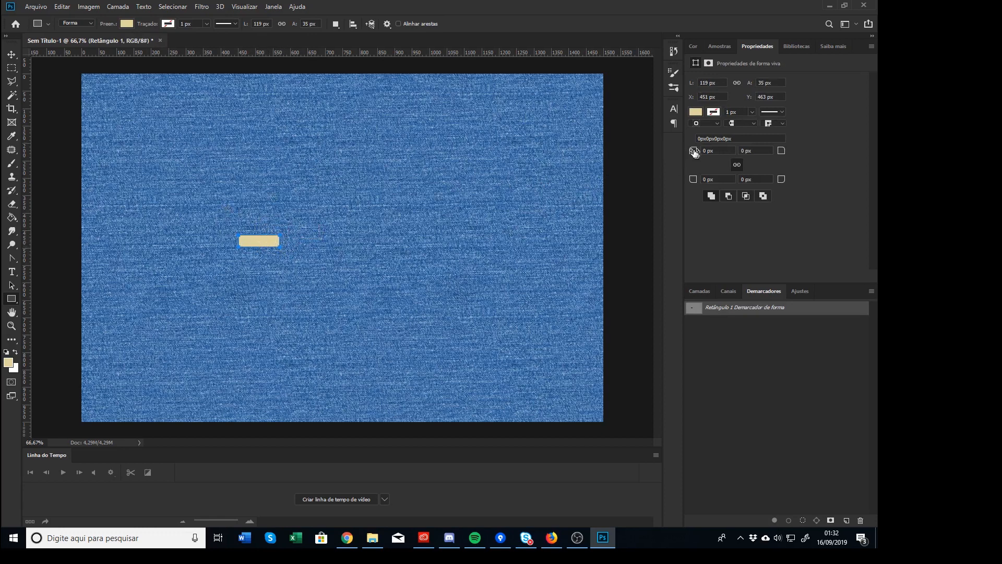
pyautogui.moveTo(694, 152); pyautogui.dragTo(704, 152)
# Fill the rounded rectangle with black and hide the Plano de Fundo layer
pyautogui.click(696, 112)
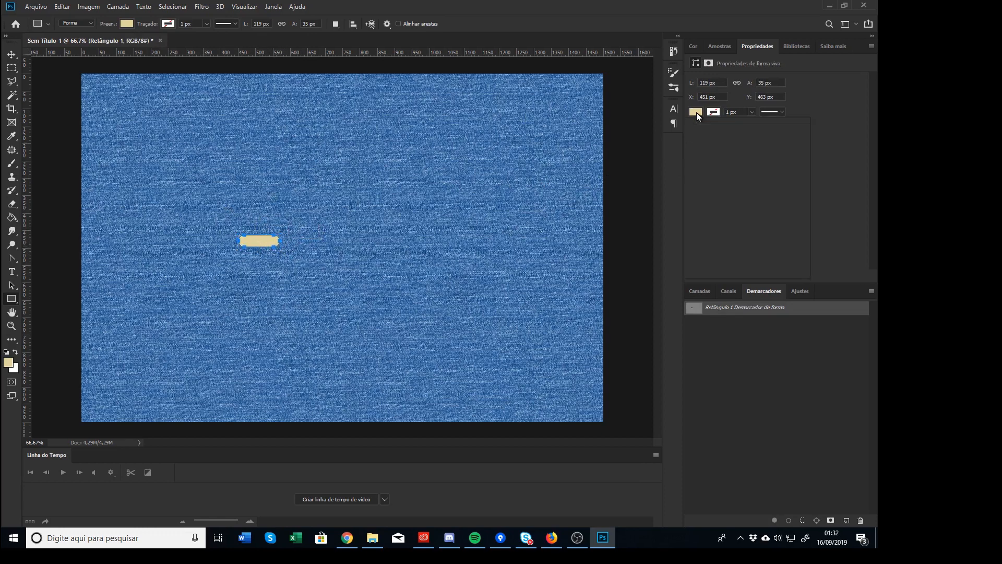
pyautogui.click(698, 166)
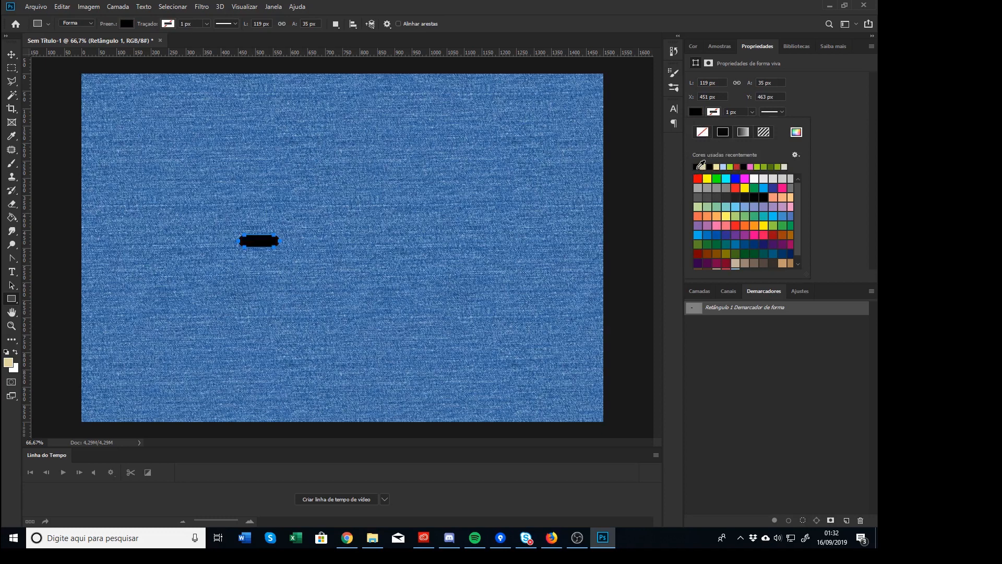
pyautogui.click(823, 178)
pyautogui.click(708, 293)
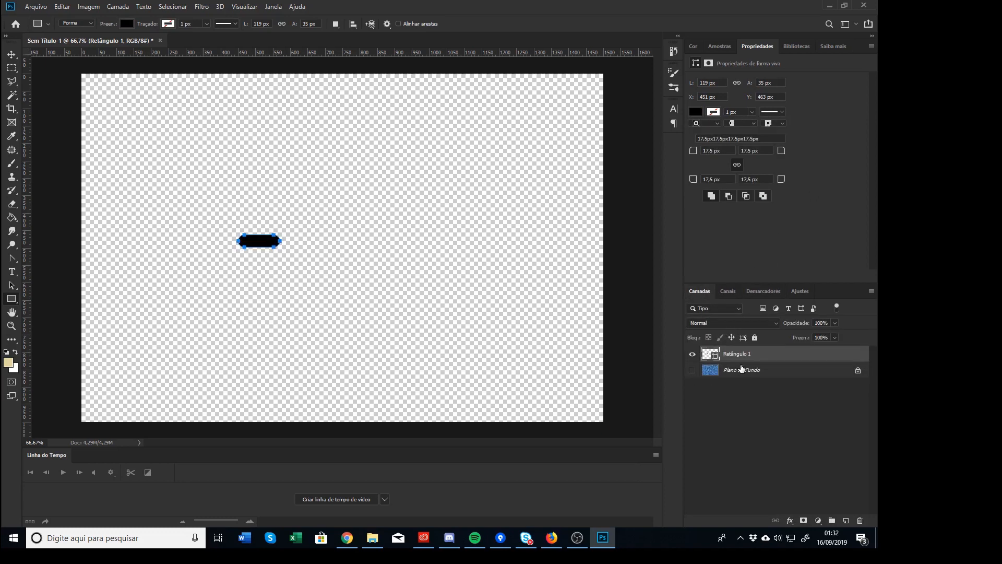
# Marquee-select the area around the black shape and define it as a brush preset named LINHA
pyautogui.click(16, 70)
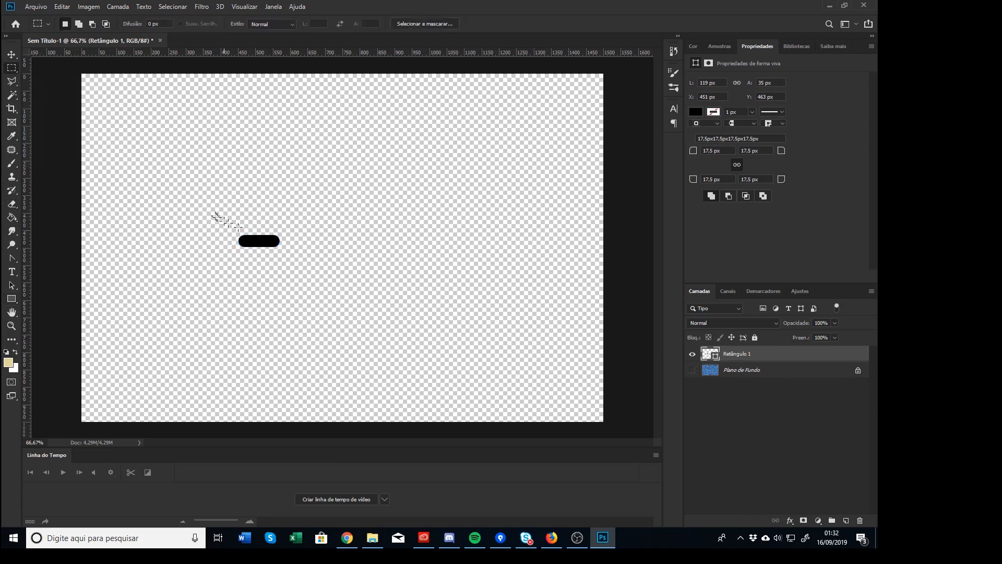
pyautogui.moveTo(229, 227); pyautogui.dragTo(289, 254)
pyautogui.click(63, 7)
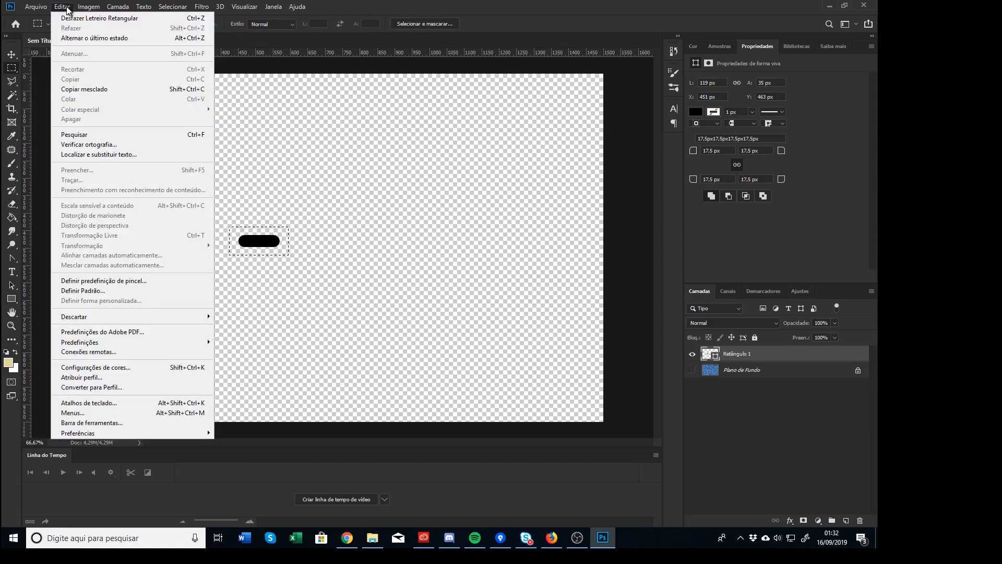
pyautogui.click(132, 282)
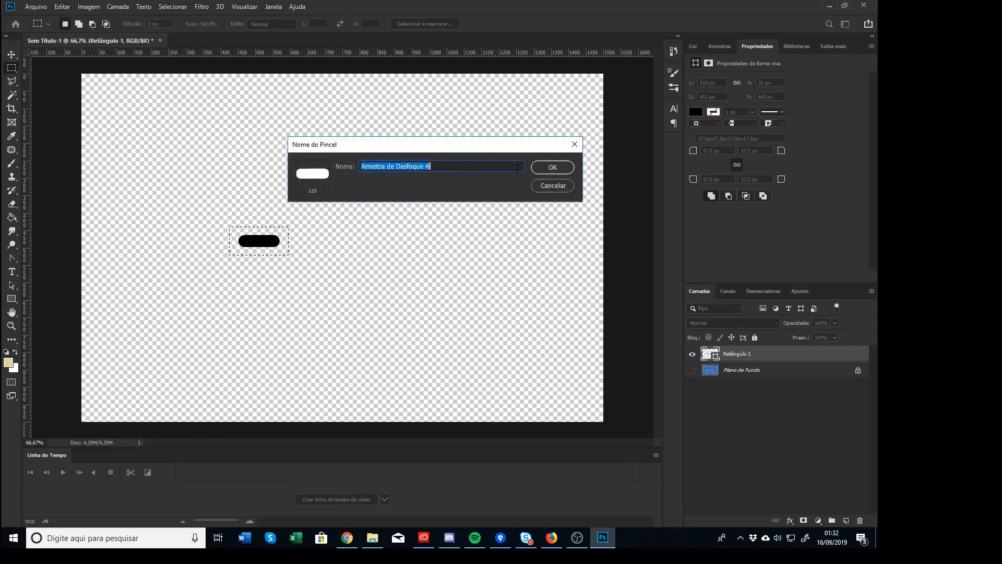
pyautogui.press('BackSpace')
pyautogui.write('LINHA')
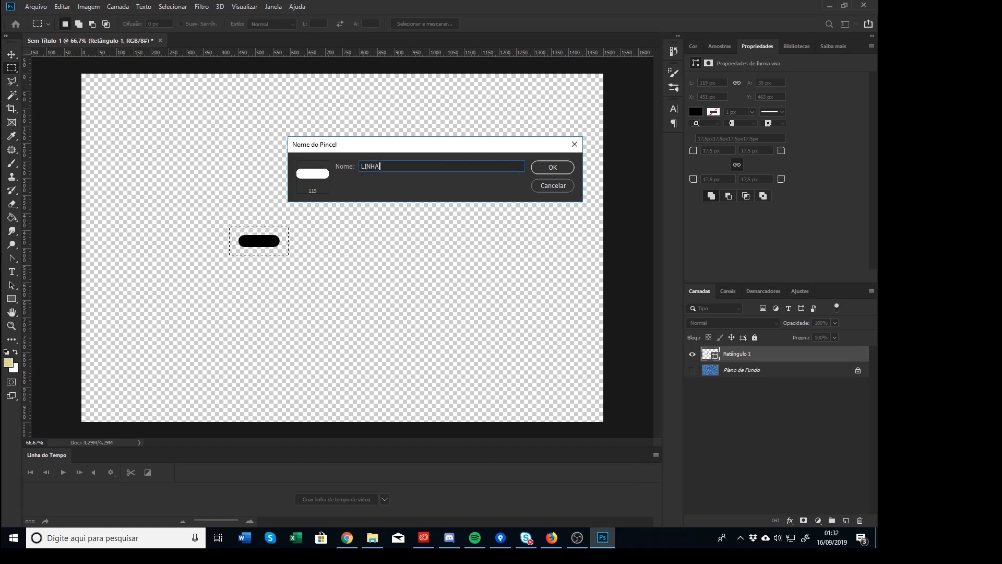
pyautogui.click(551, 168)
# Activate the Brush tool, show the Plano de Fundo layer and clear the selection
pyautogui.press('b')
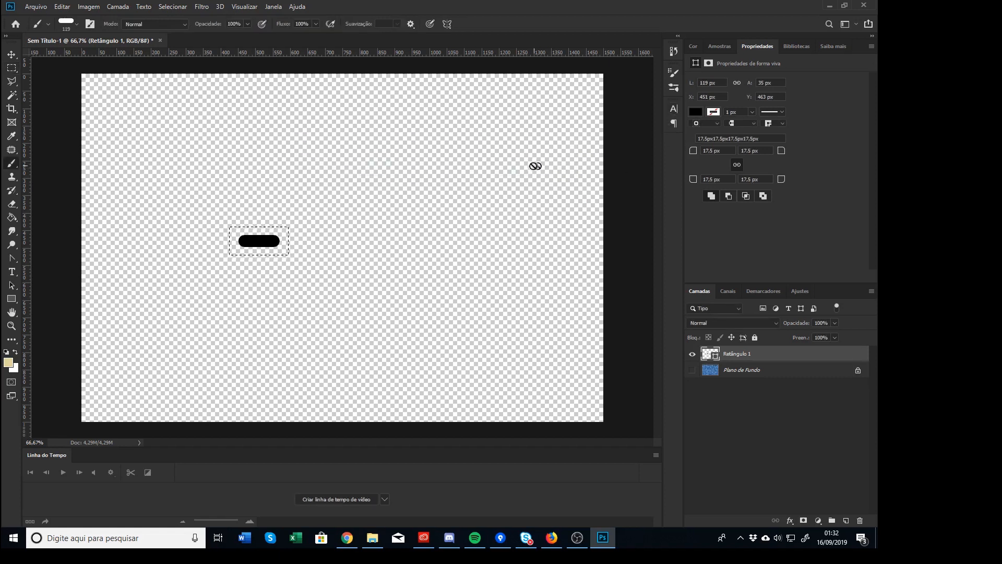
pyautogui.click(693, 369)
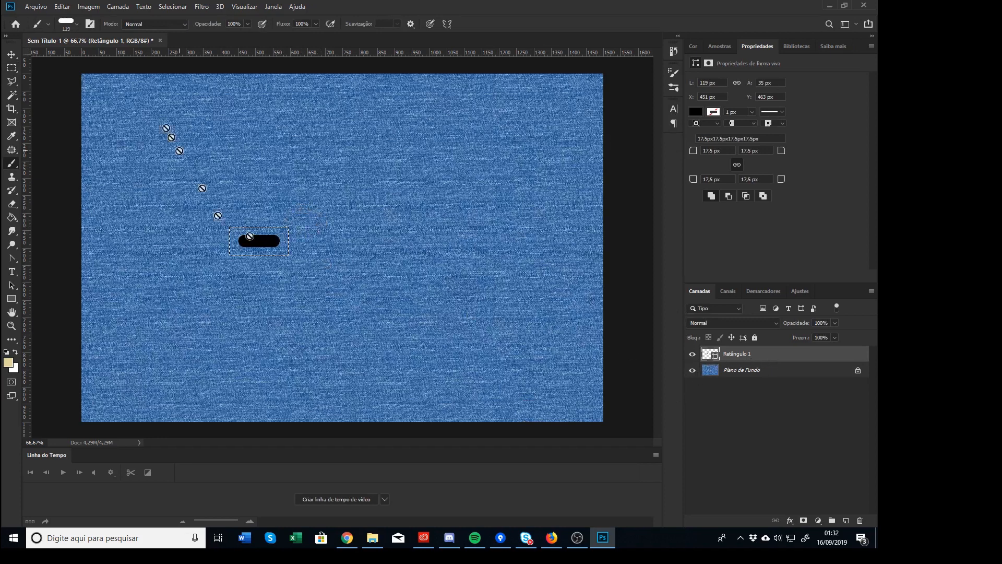
pyautogui.click(159, 6)
pyautogui.click(175, 25)
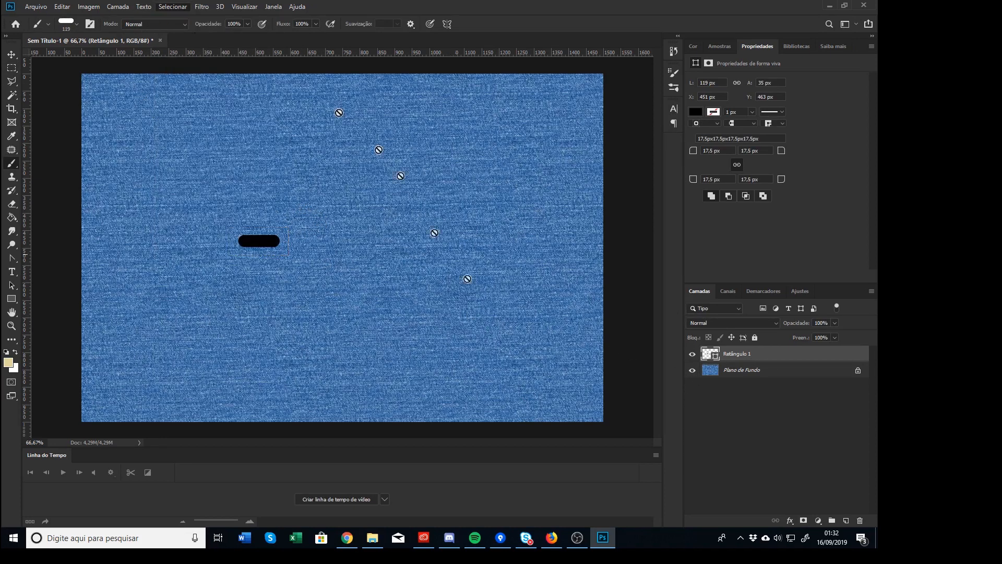
# Delete the Retângulo 1 layer and add a new empty layer above the denim background
pyautogui.moveTo(799, 354); pyautogui.dragTo(860, 521)
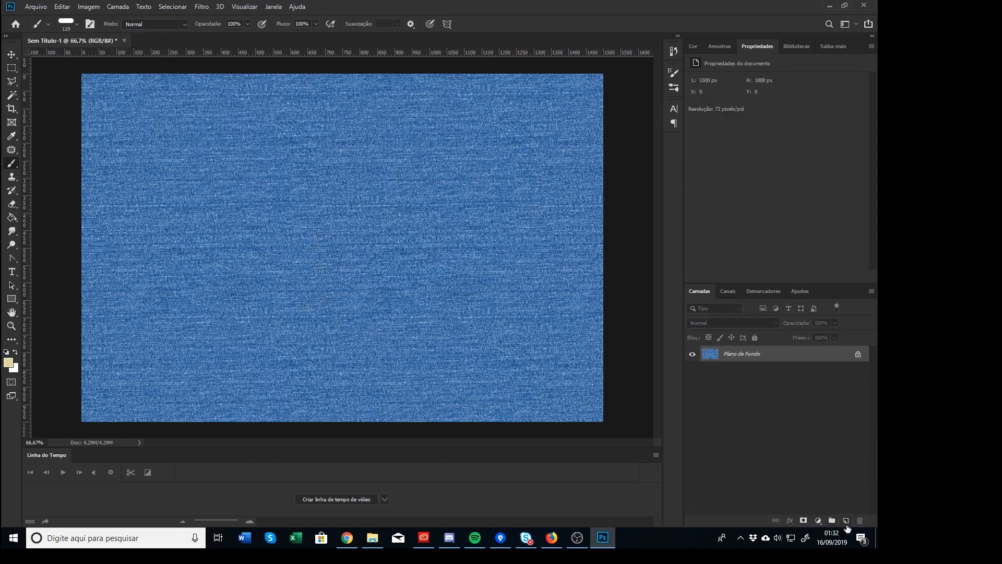
pyautogui.click(846, 522)
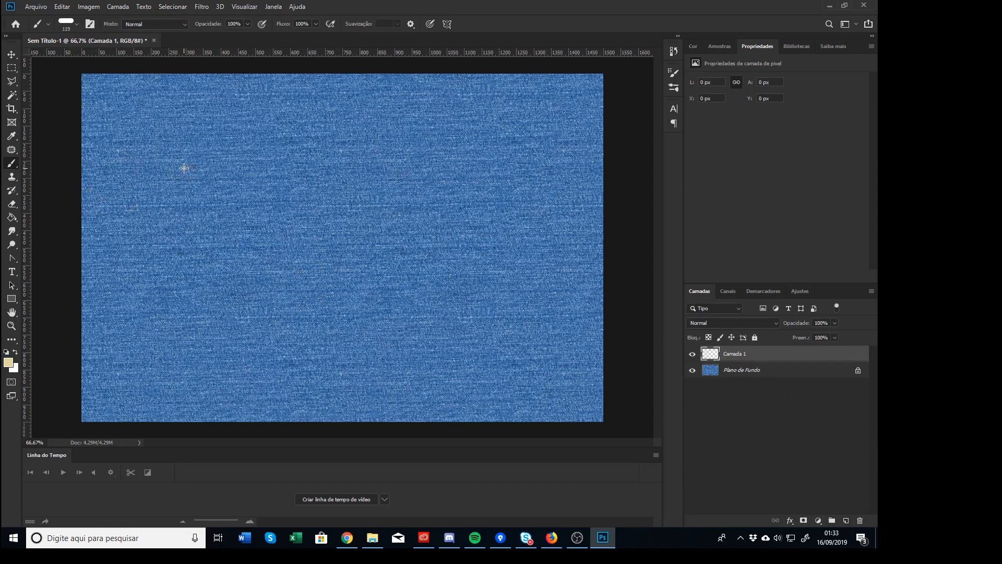
# Paint several horizontal and vertical test strokes on the new layer with the LINHA brush
pyautogui.moveTo(172, 167)
pyautogui.mouseDown()
pyautogui.moveTo(259, 165)
pyautogui.moveTo(290, 194)
pyautogui.mouseUp()
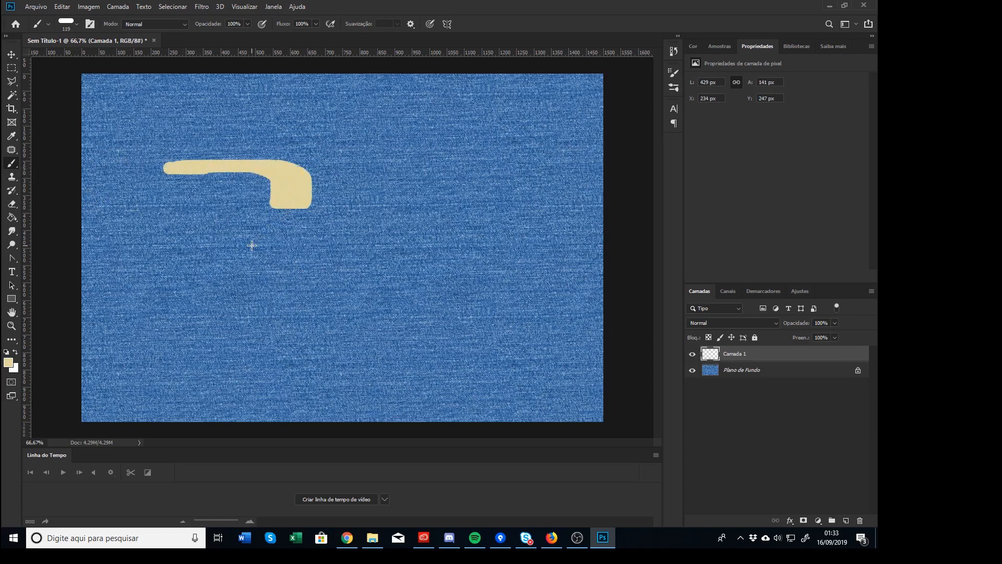
pyautogui.press('Tab')
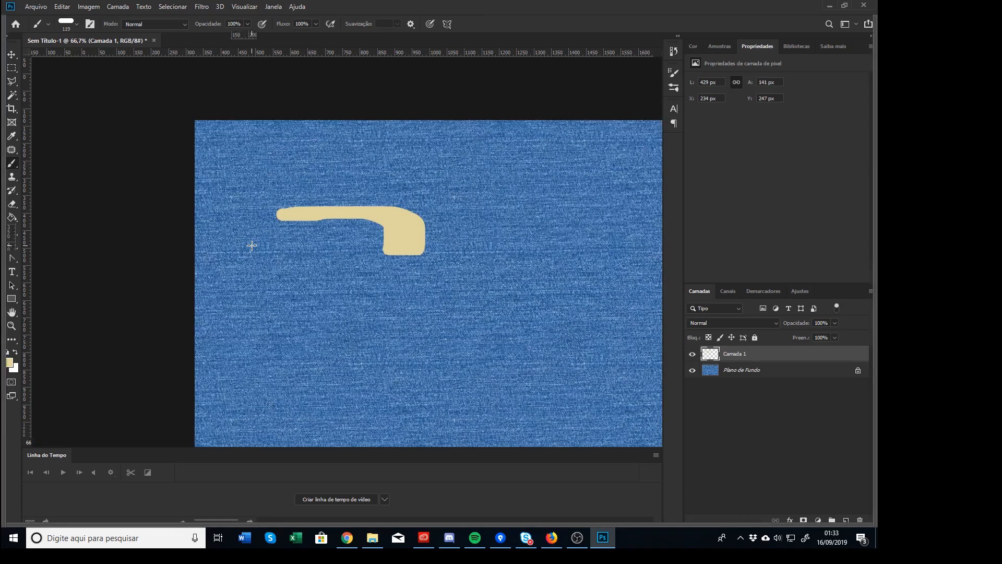
pyautogui.press('Tab')
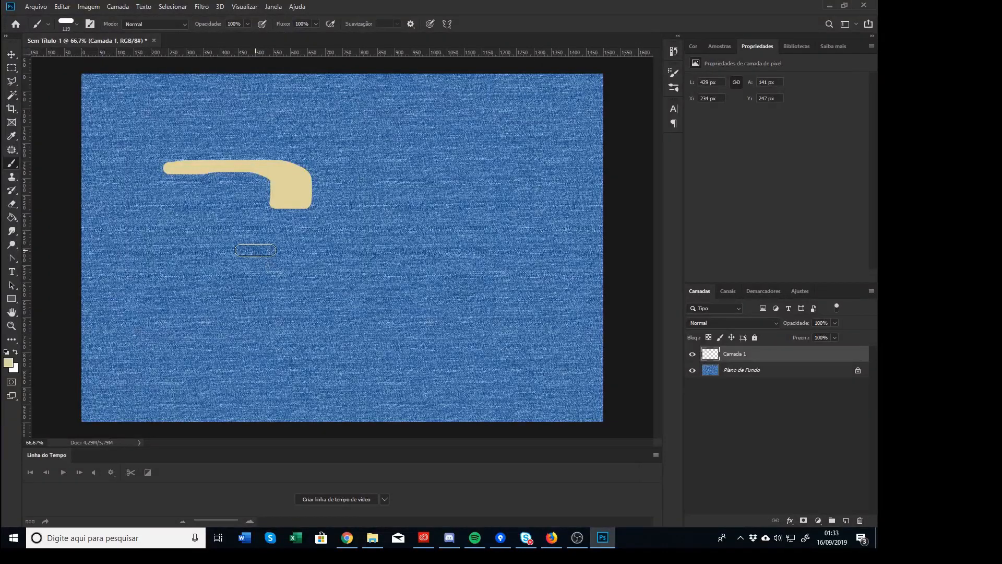
pyautogui.moveTo(256, 250); pyautogui.dragTo(386, 241)
pyautogui.moveTo(389, 189); pyautogui.dragTo(386, 211)
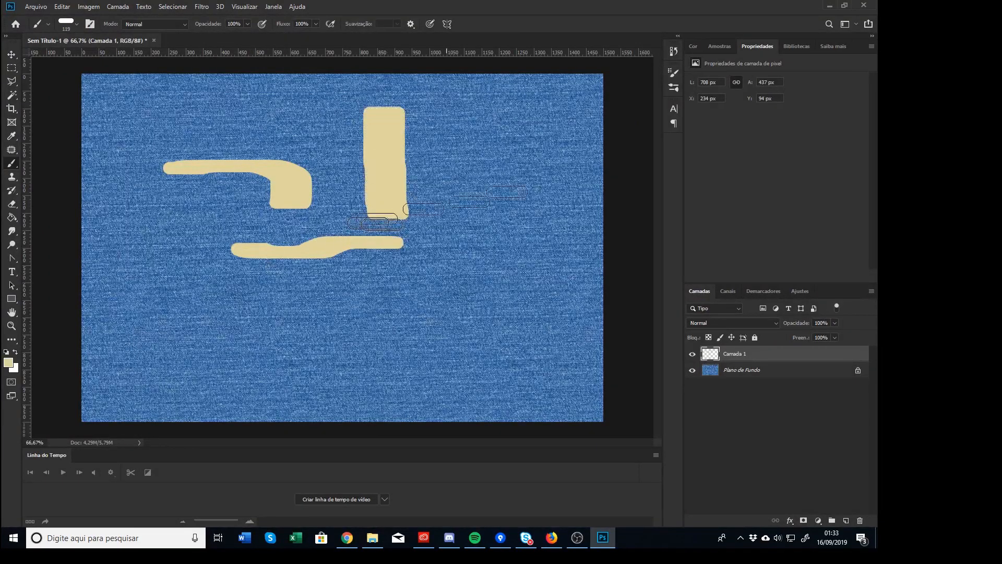
pyautogui.moveTo(392, 118); pyautogui.dragTo(388, 214)
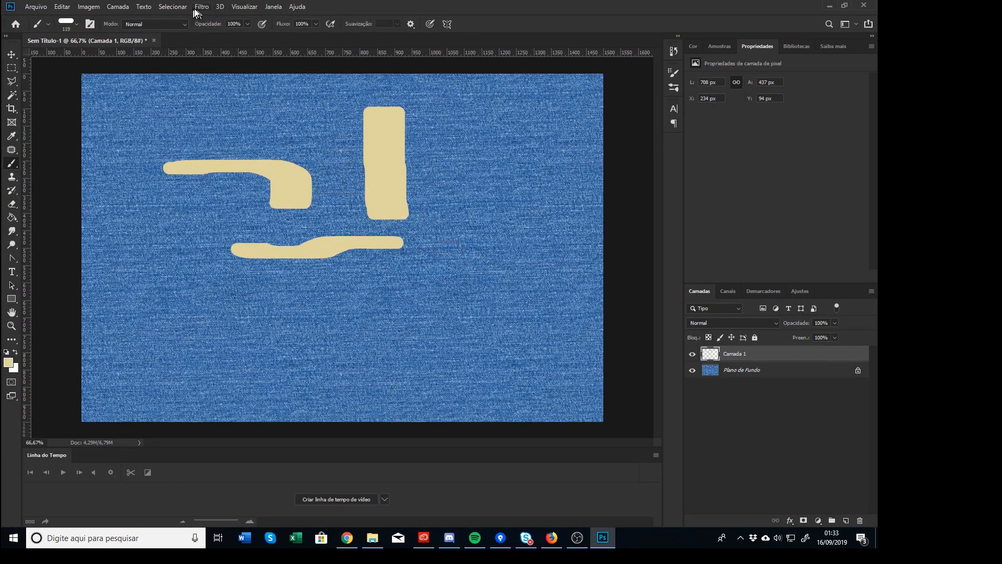
# Set the brush tip's spacing to 436% and its size to 17 px
pyautogui.click(274, 6)
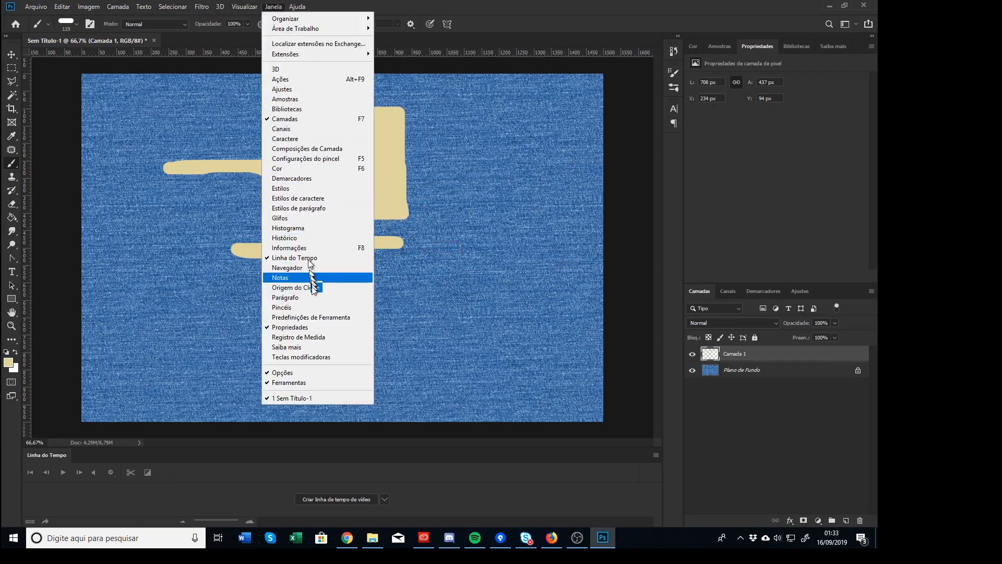
pyautogui.click(302, 308)
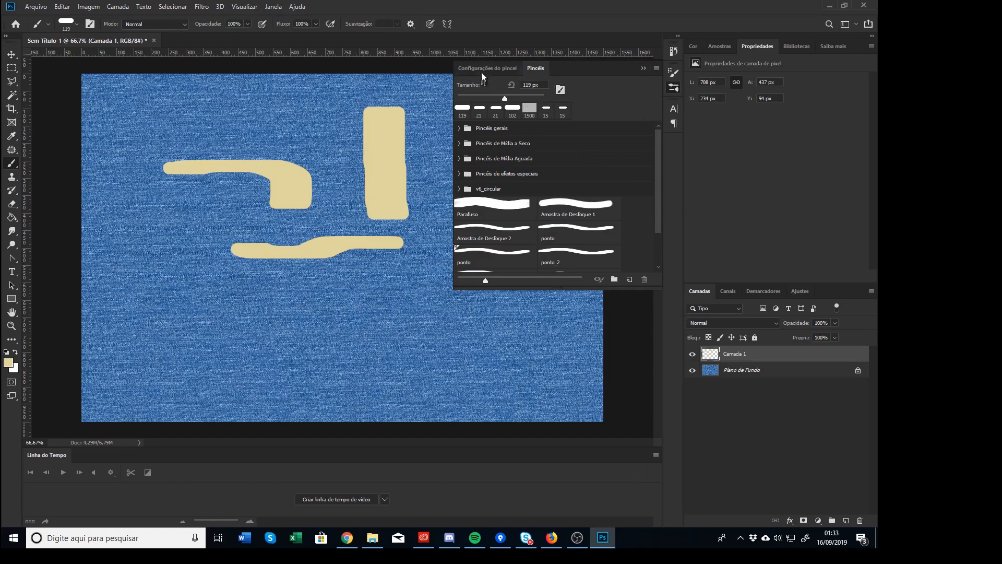
pyautogui.click(484, 68)
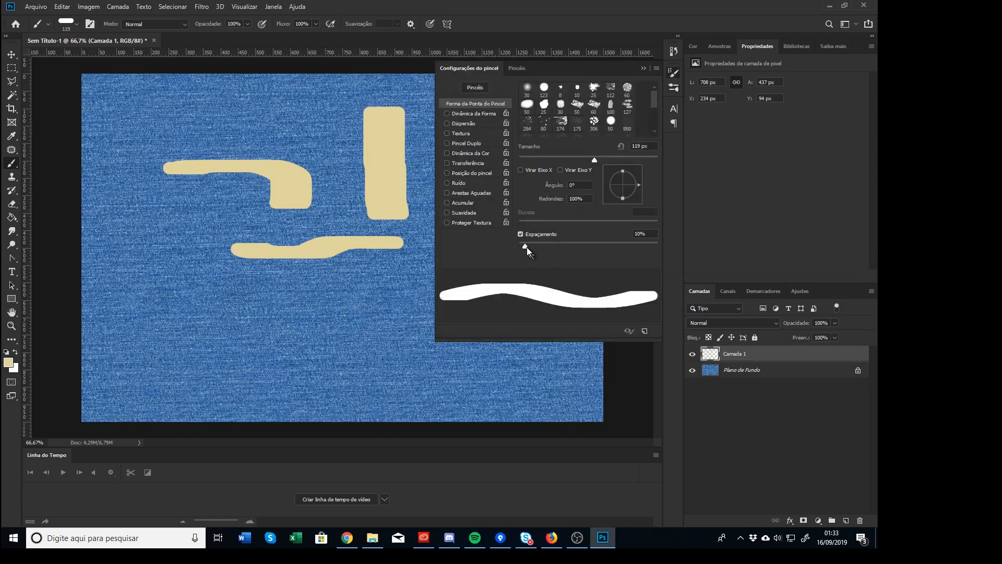
pyautogui.moveTo(526, 247); pyautogui.dragTo(639, 246)
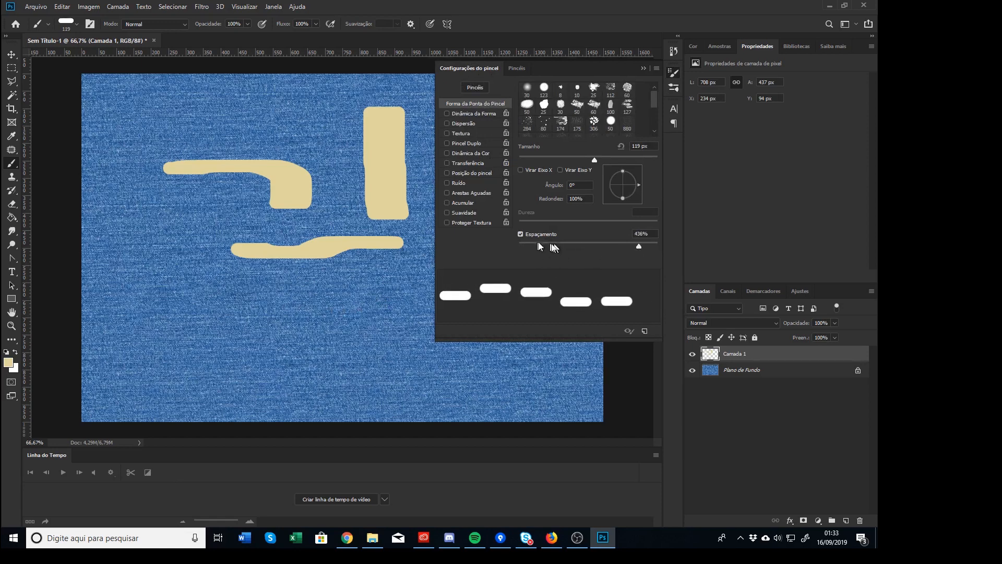
pyautogui.moveTo(595, 161); pyautogui.dragTo(527, 162)
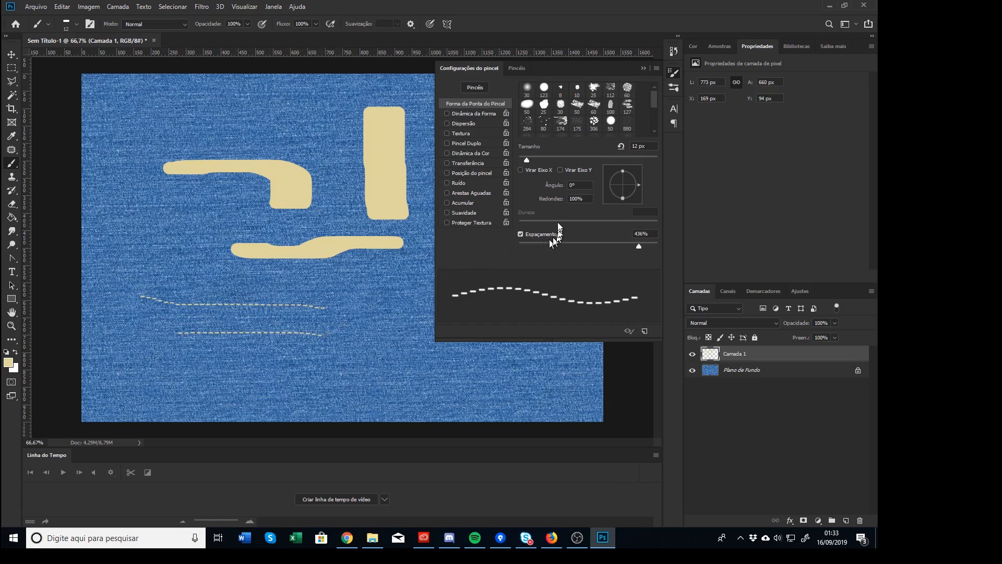
pyautogui.moveTo(527, 159); pyautogui.dragTo(531, 158)
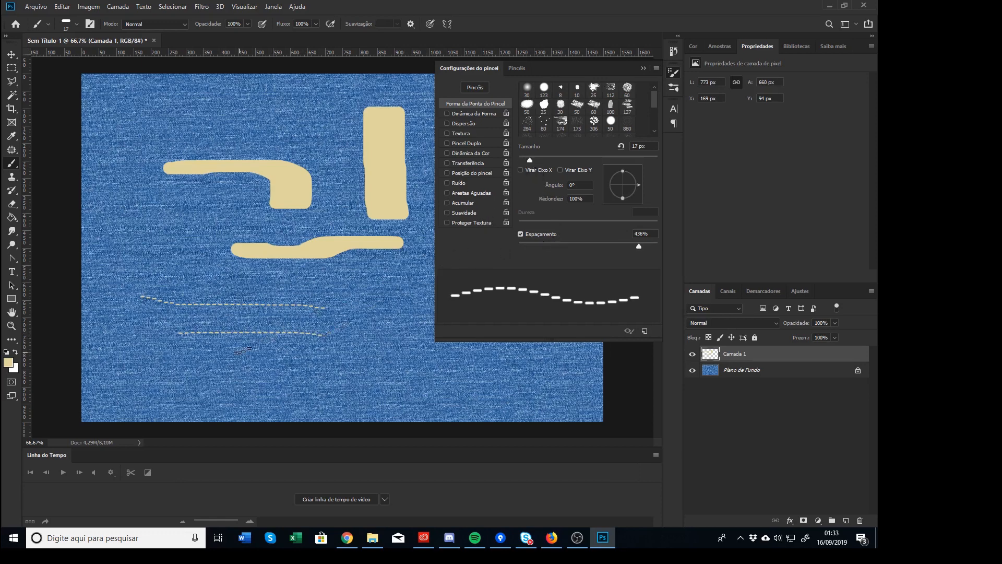
# Paint straight and curved test stitch lines across the denim with the spaced brush
pyautogui.moveTo(209, 354); pyautogui.dragTo(386, 357)
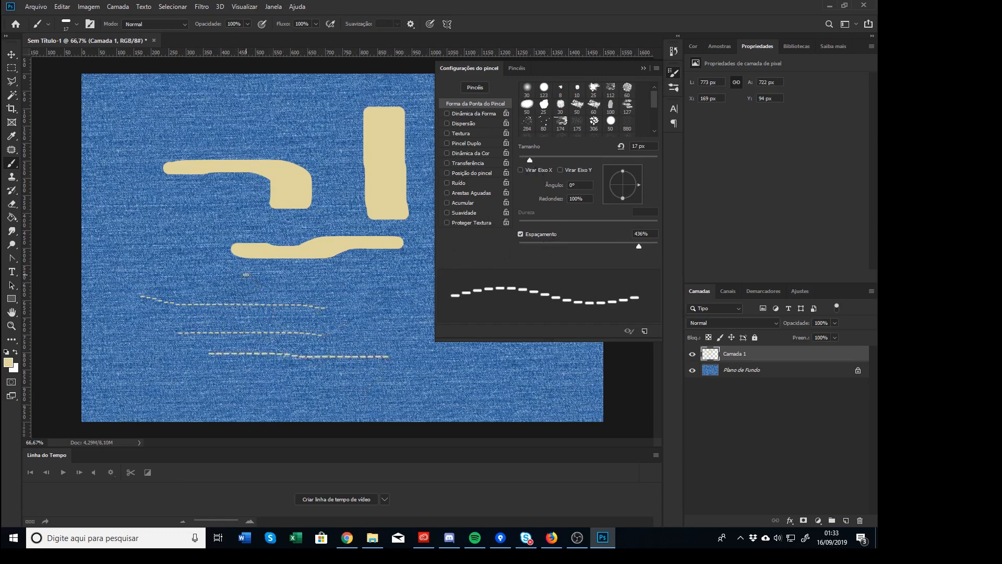
pyautogui.moveTo(246, 274); pyautogui.dragTo(326, 300)
pyautogui.moveTo(116, 135)
pyautogui.mouseDown()
pyautogui.moveTo(178, 112)
pyautogui.moveTo(199, 214)
pyautogui.mouseUp()
pyautogui.moveTo(256, 109)
pyautogui.mouseDown()
pyautogui.moveTo(310, 139)
pyautogui.moveTo(296, 221)
pyautogui.moveTo(350, 218)
pyautogui.mouseUp()
# Enable Shape Dynamics (Dinâmica da Forma) for the brush and set the angle jitter control to Direção
pyautogui.click(478, 114)
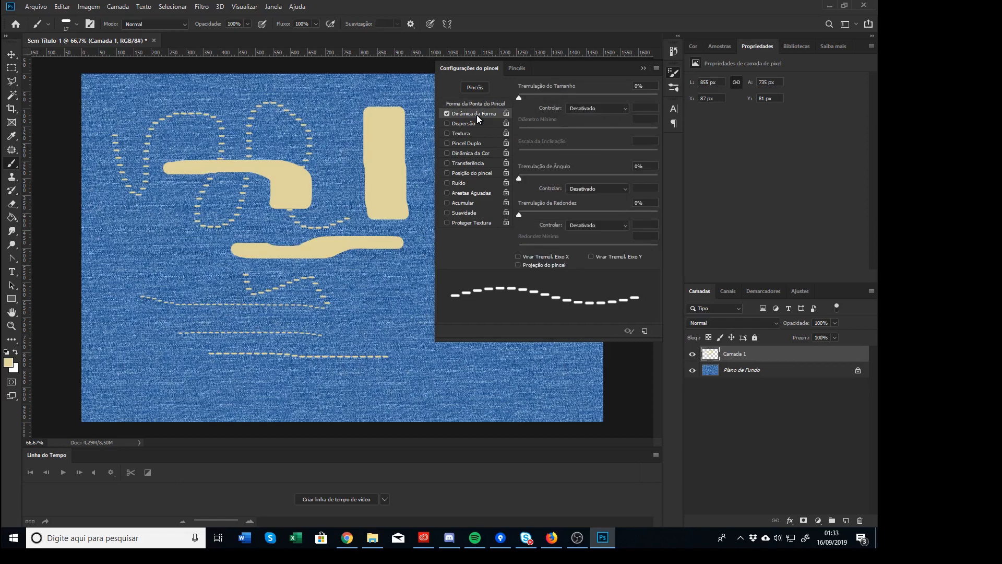
pyautogui.click(599, 189)
pyautogui.click(579, 260)
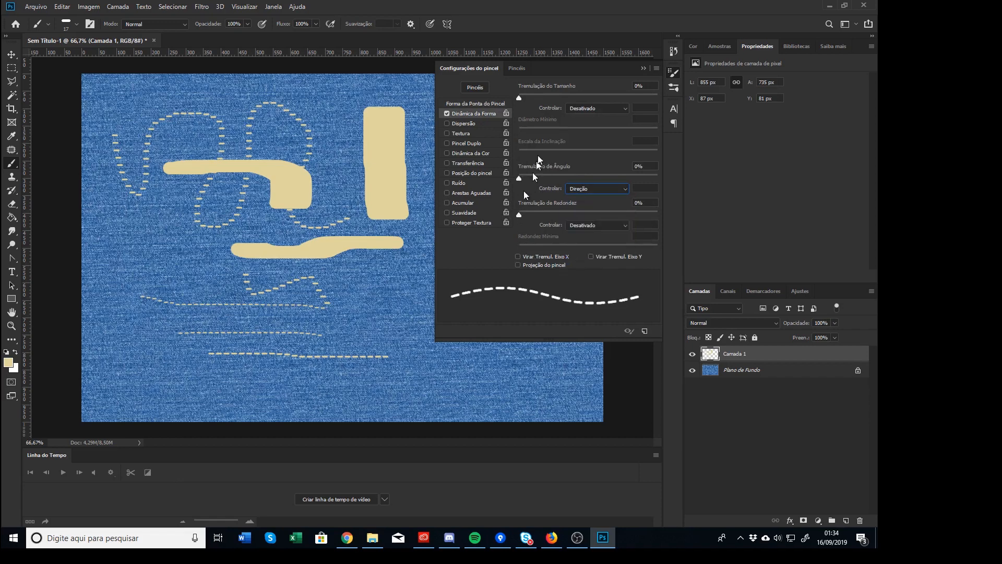
pyautogui.click(646, 68)
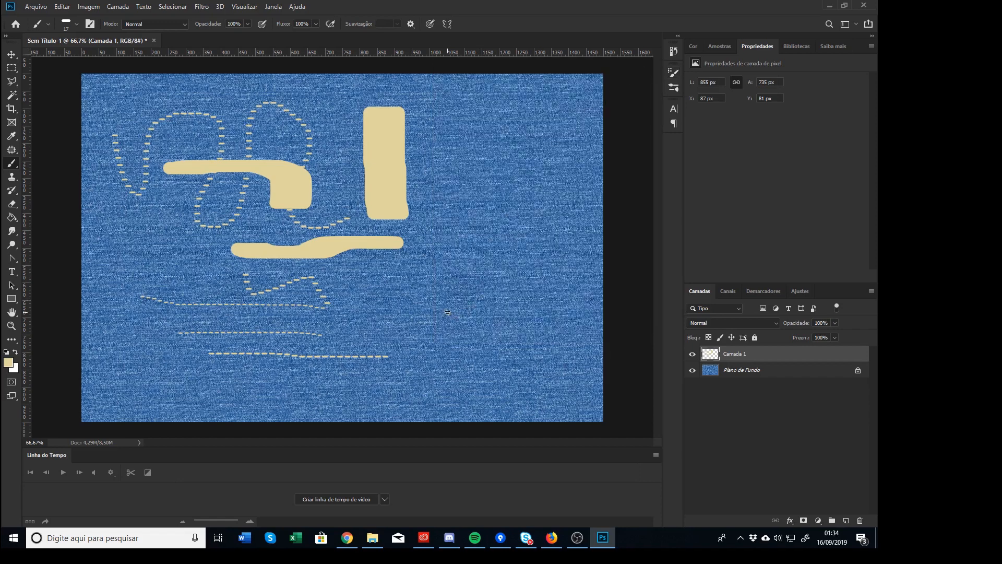
# Test the brush with a winding stitch line, and replace the painted layer with a new empty one
pyautogui.moveTo(448, 313)
pyautogui.mouseDown()
pyautogui.moveTo(467, 345)
pyautogui.moveTo(526, 333)
pyautogui.moveTo(534, 294)
pyautogui.moveTo(465, 269)
pyautogui.moveTo(449, 228)
pyautogui.moveTo(483, 212)
pyautogui.moveTo(555, 227)
pyautogui.moveTo(563, 177)
pyautogui.moveTo(466, 182)
pyautogui.moveTo(482, 119)
pyautogui.moveTo(547, 129)
pyautogui.moveTo(519, 82)
pyautogui.moveTo(442, 98)
pyautogui.moveTo(459, 177)
pyautogui.moveTo(563, 210)
pyautogui.moveTo(444, 254)
pyautogui.moveTo(440, 330)
pyautogui.moveTo(625, 312)
pyautogui.mouseUp()
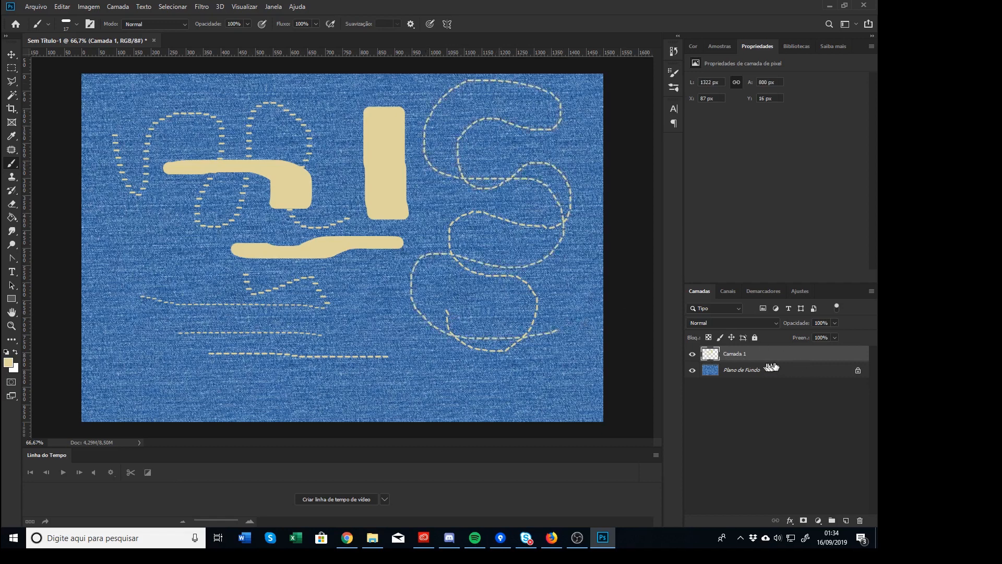
pyautogui.moveTo(762, 359); pyautogui.dragTo(859, 521)
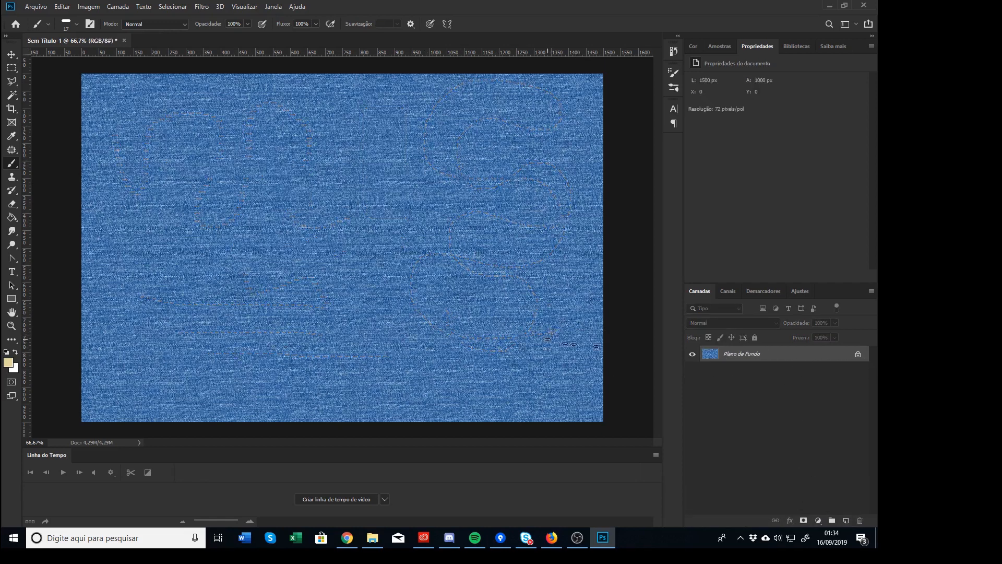
pyautogui.click(845, 521)
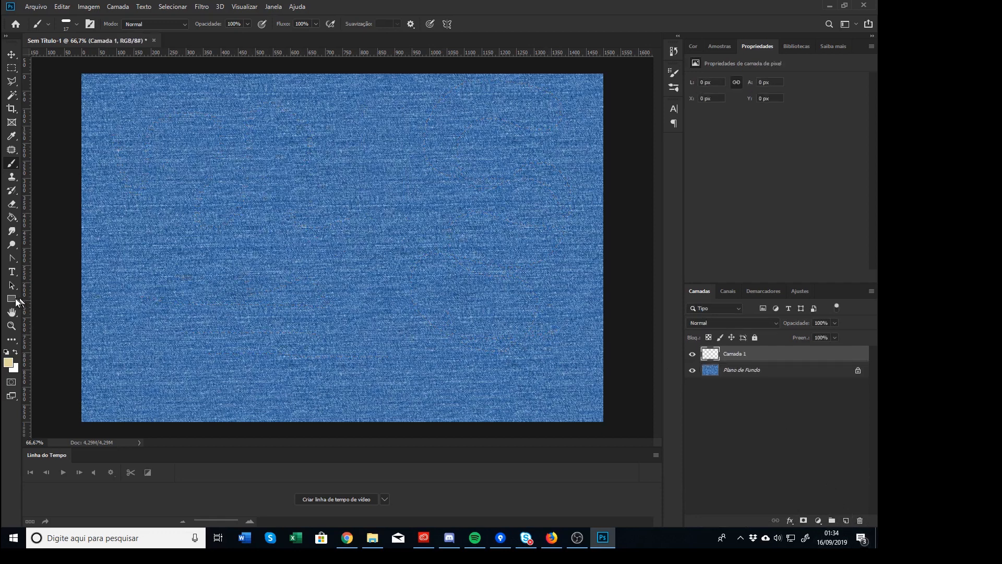
# Set up the Custom Shape tool with the crescent moon shape in path mode (Demarcador)
pyautogui.click(12, 299)
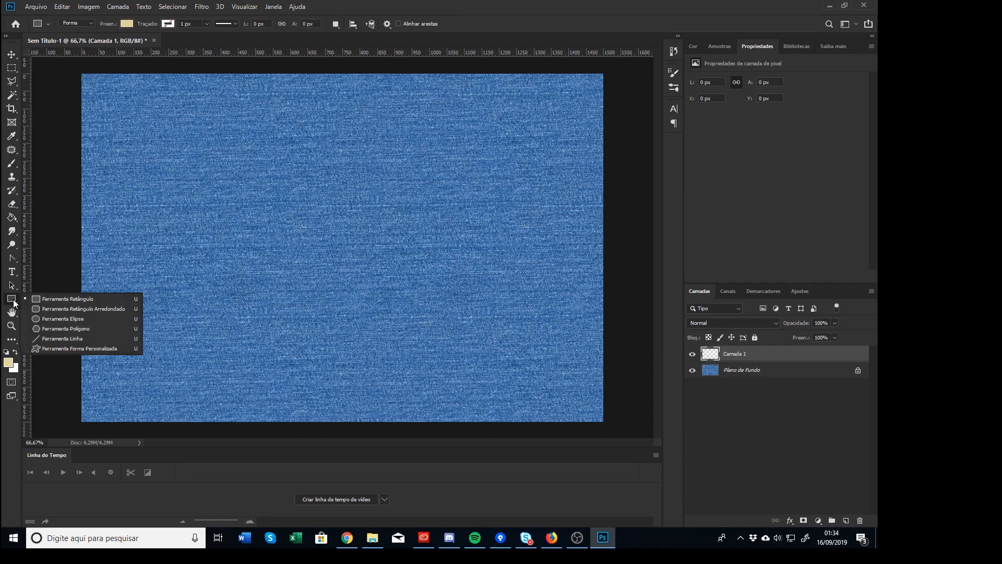
pyautogui.click(95, 349)
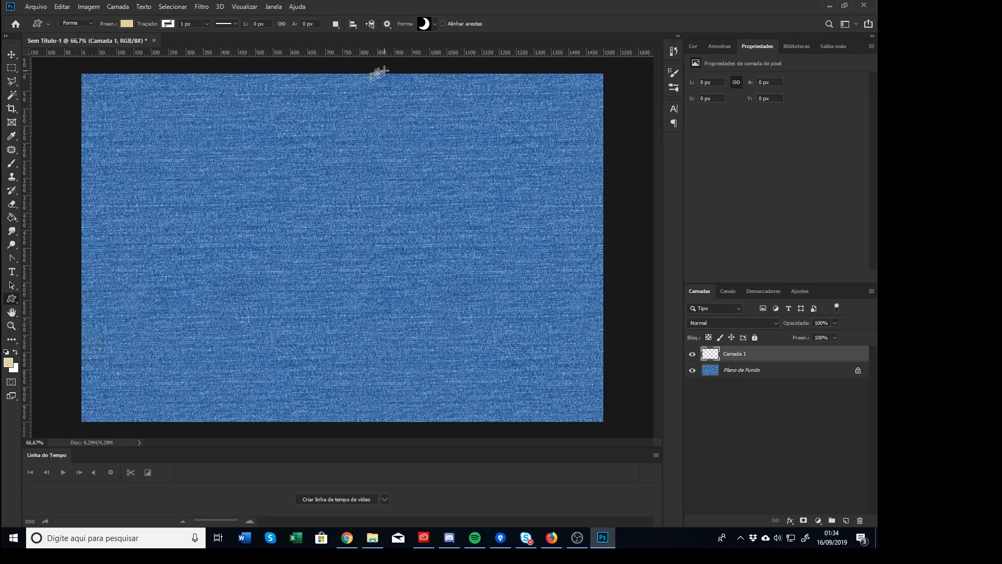
pyautogui.click(434, 24)
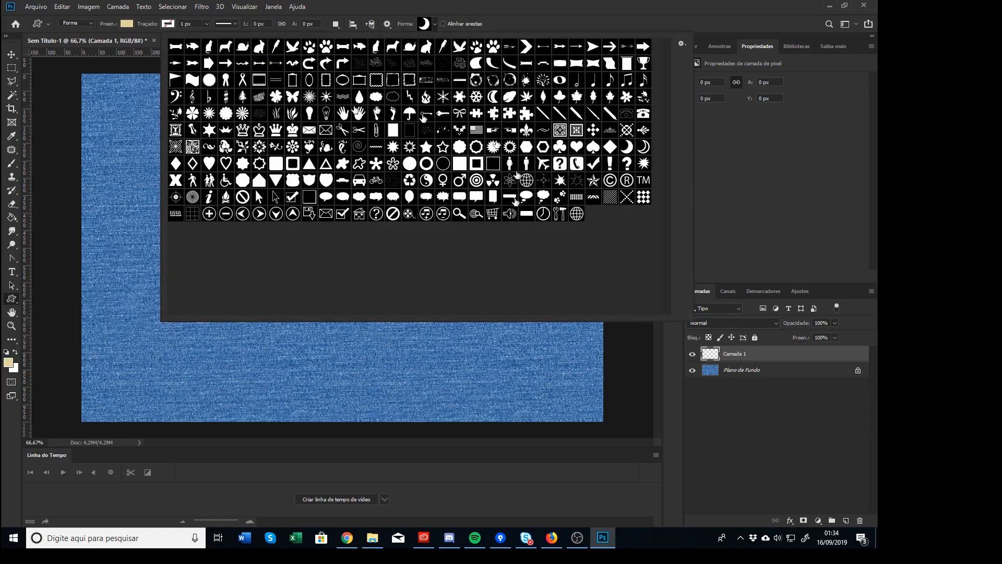
pyautogui.click(430, 25)
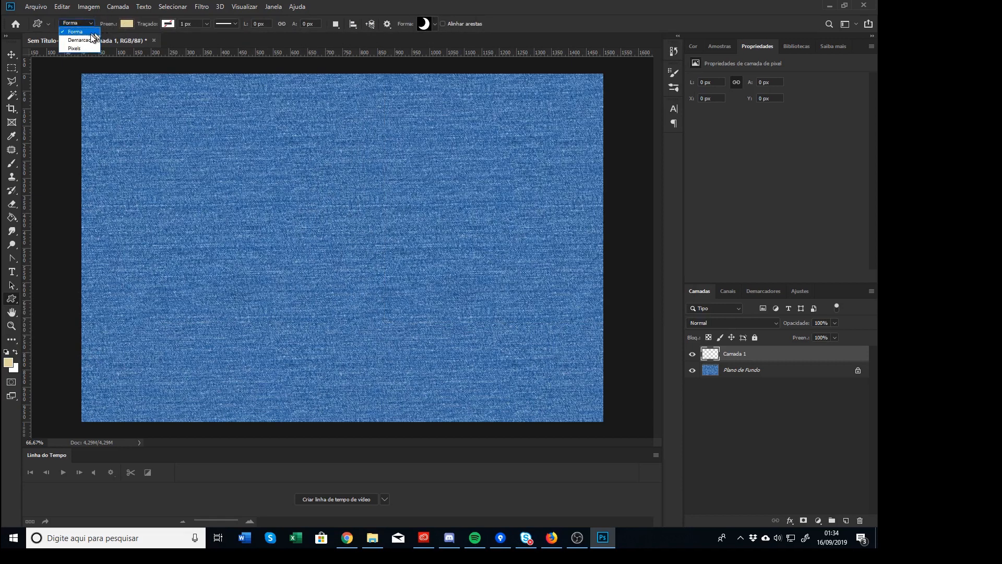
pyautogui.click(83, 40)
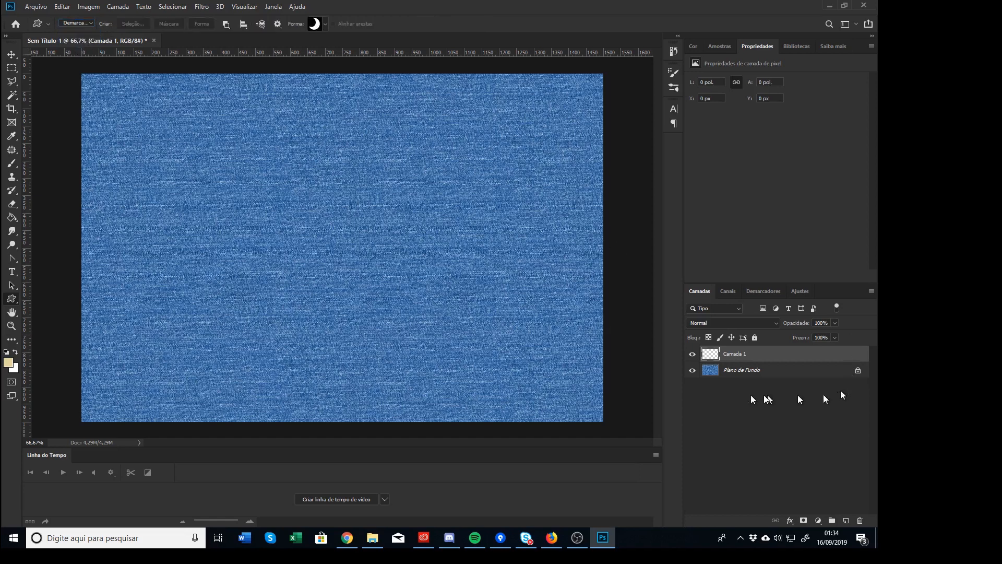
# Create a large crescent moon path with the denim background hidden, move it fully inside the canvas, and show the background again
pyautogui.click(693, 370)
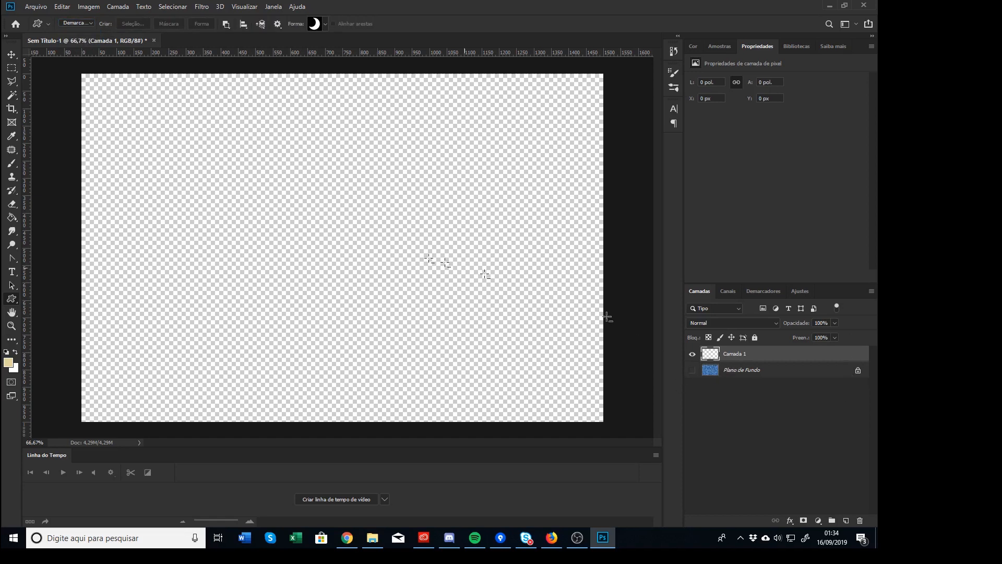
pyautogui.moveTo(389, 155); pyautogui.dragTo(608, 419)
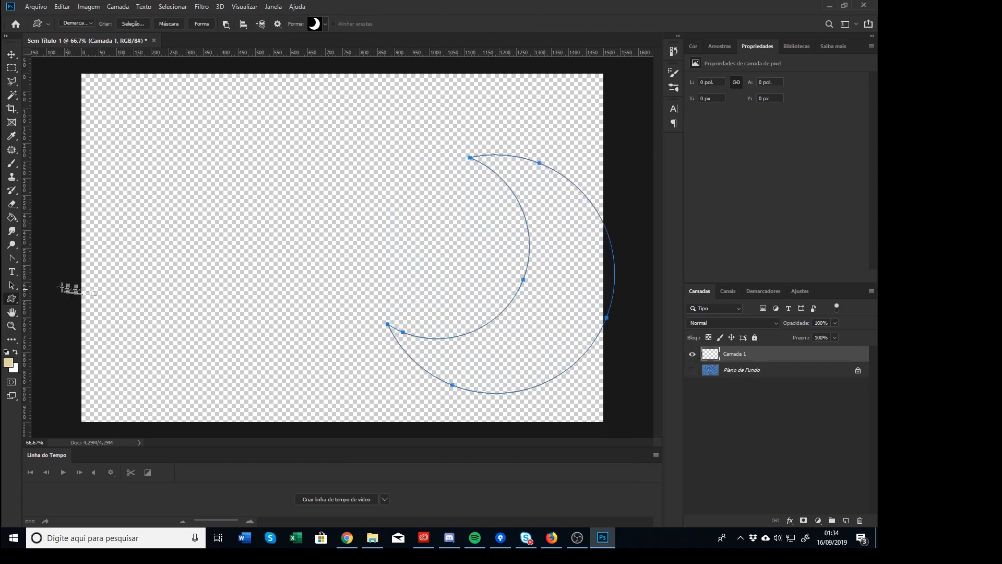
pyautogui.click(12, 285)
pyautogui.moveTo(523, 285); pyautogui.dragTo(484, 241)
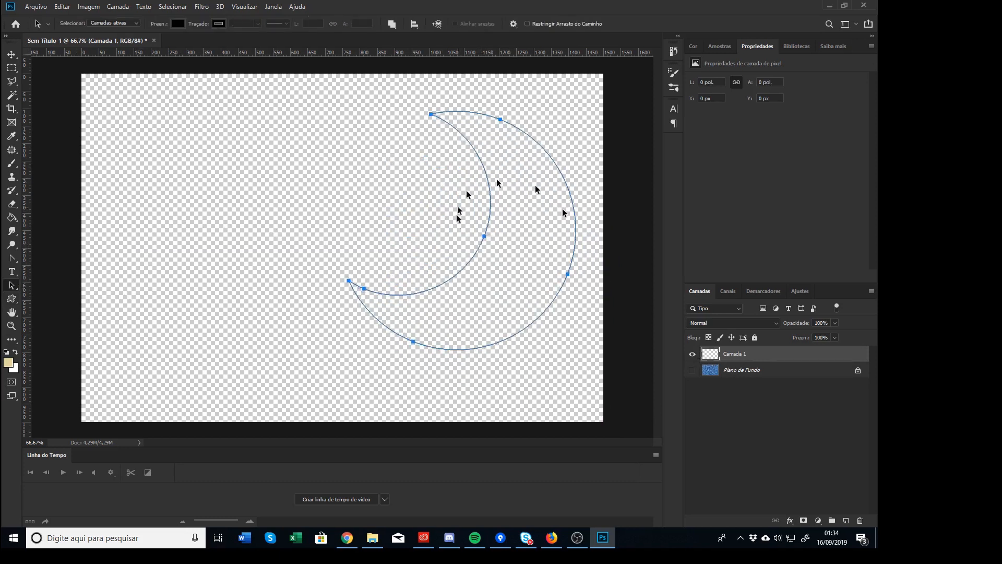
pyautogui.click(692, 372)
pyautogui.click(692, 355)
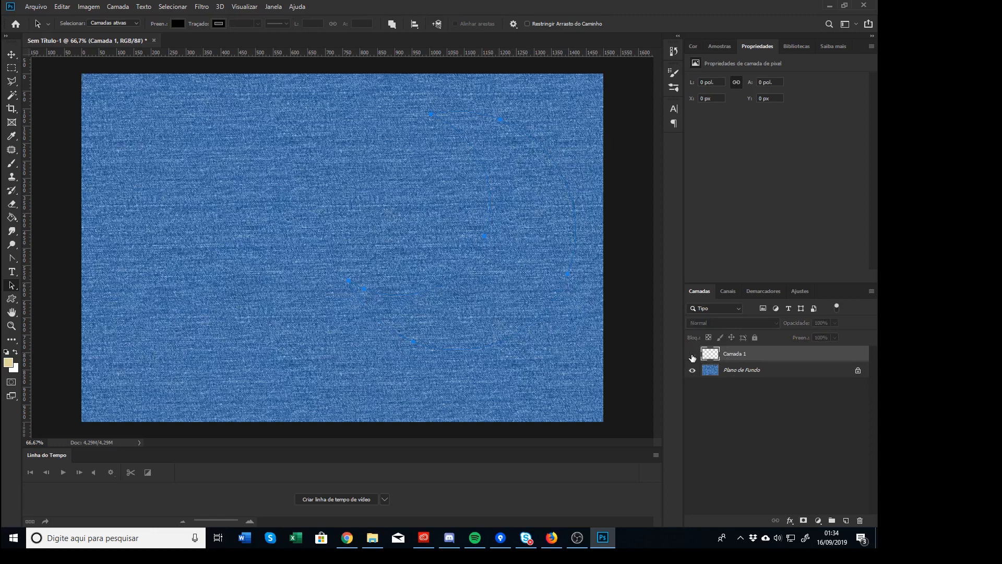
pyautogui.click(692, 356)
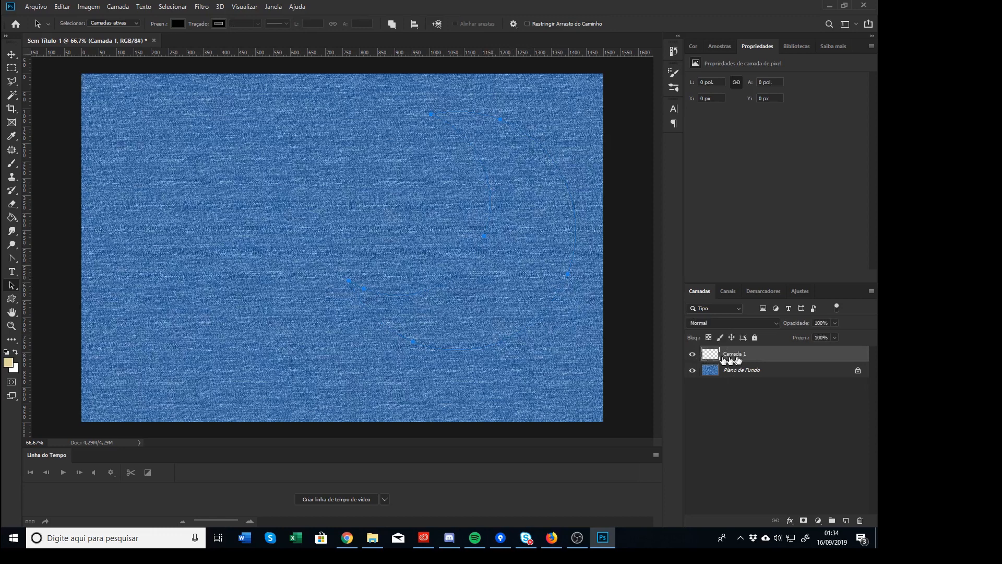
# Set the foreground colour to #ddd4aa, stroke the crescent work path with the stitch brush, and deselect the path
pyautogui.click(774, 292)
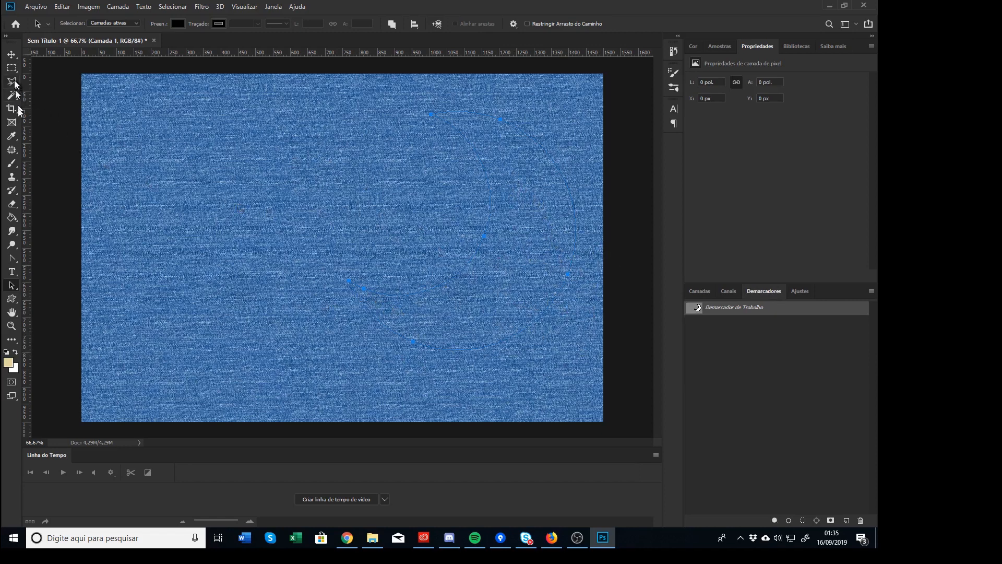
pyautogui.click(12, 163)
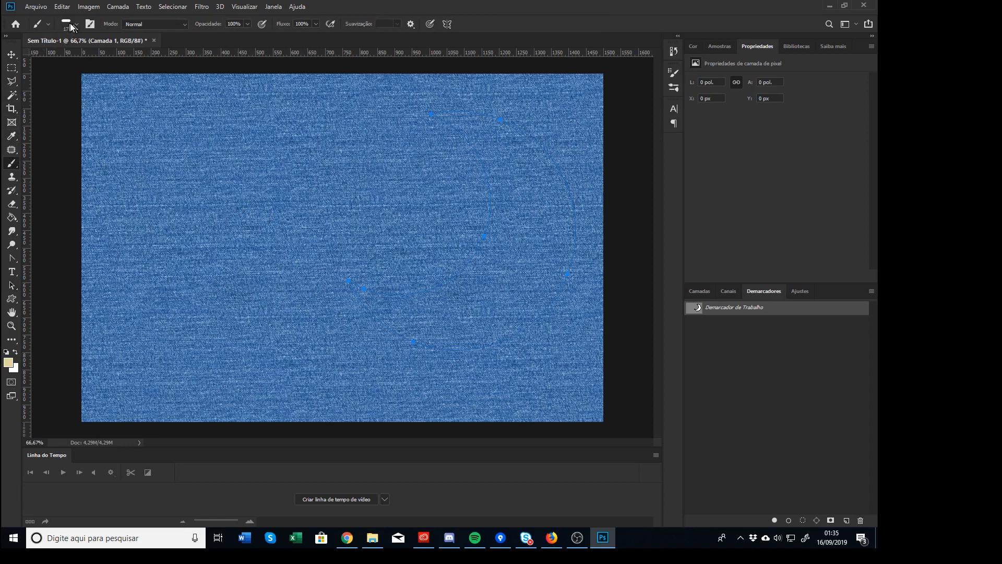
pyautogui.click(8, 364)
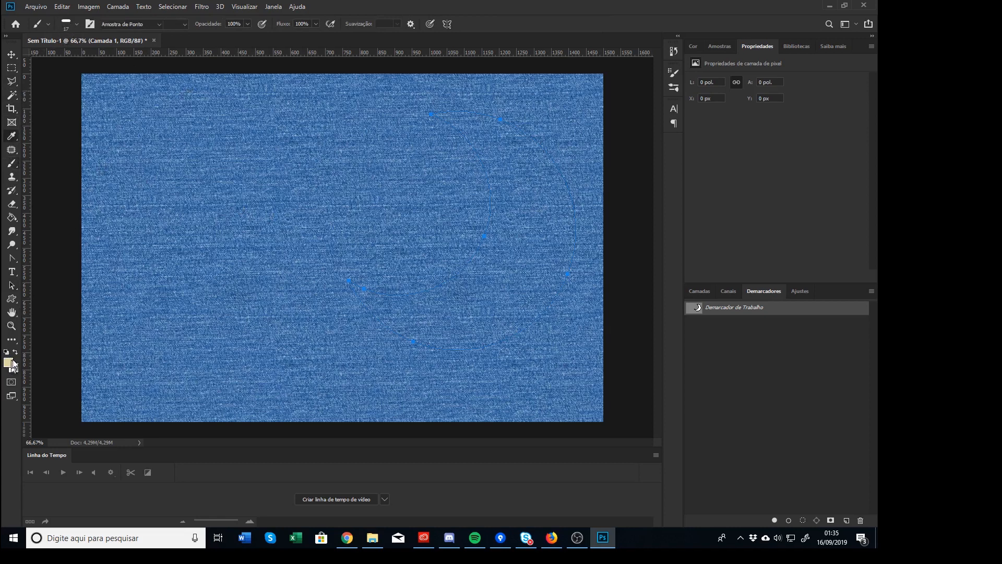
pyautogui.click(521, 142)
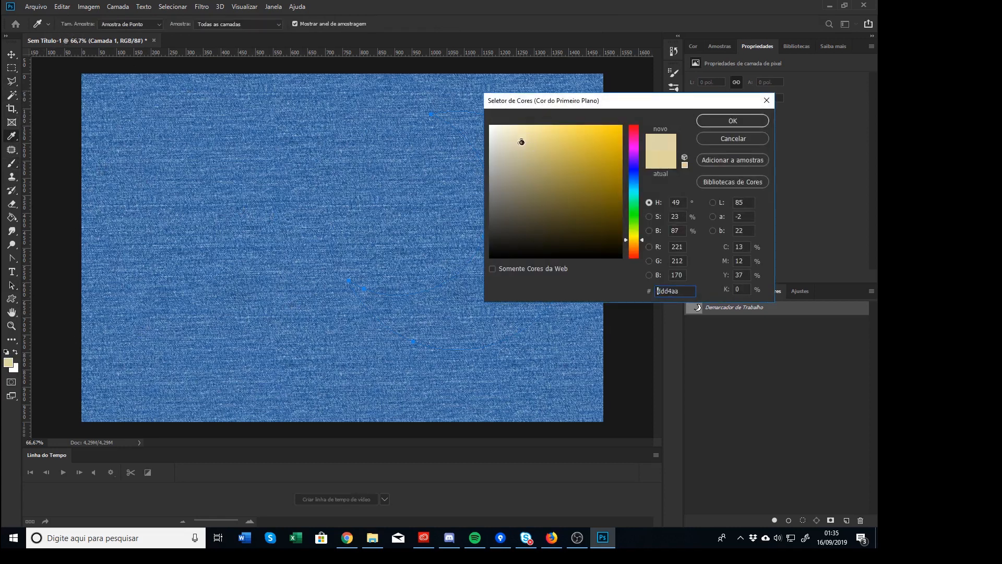
pyautogui.click(732, 122)
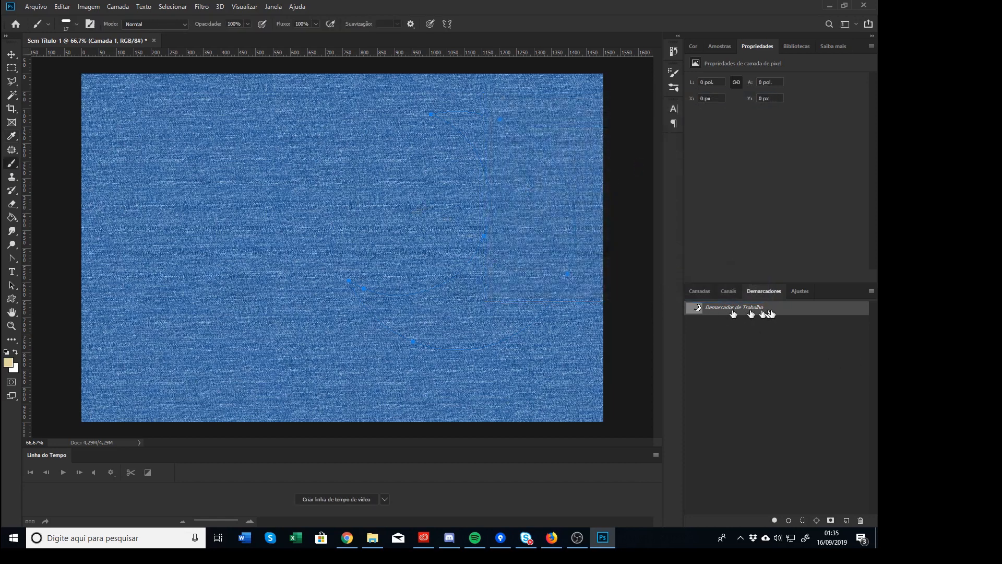
pyautogui.click(789, 521)
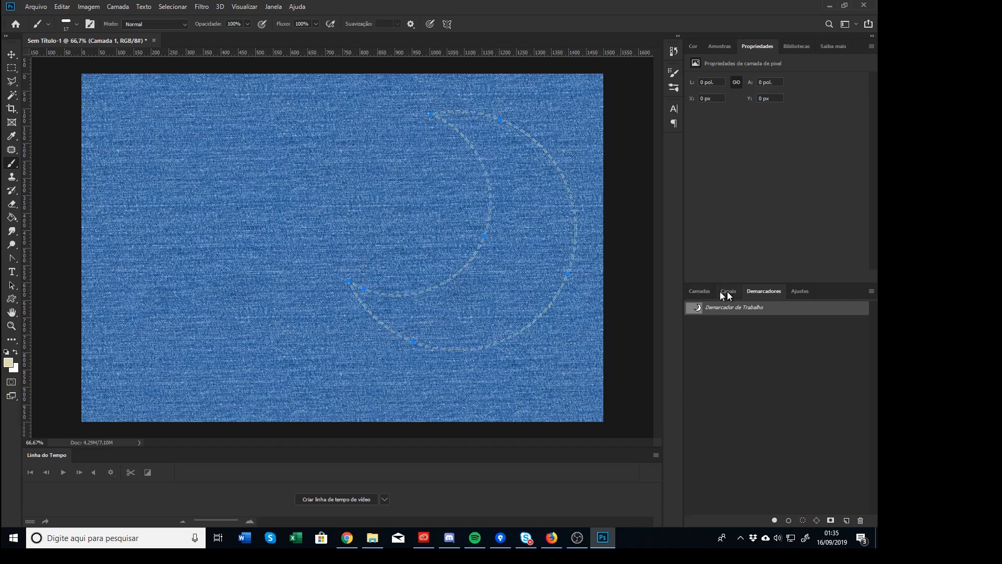
pyautogui.click(700, 333)
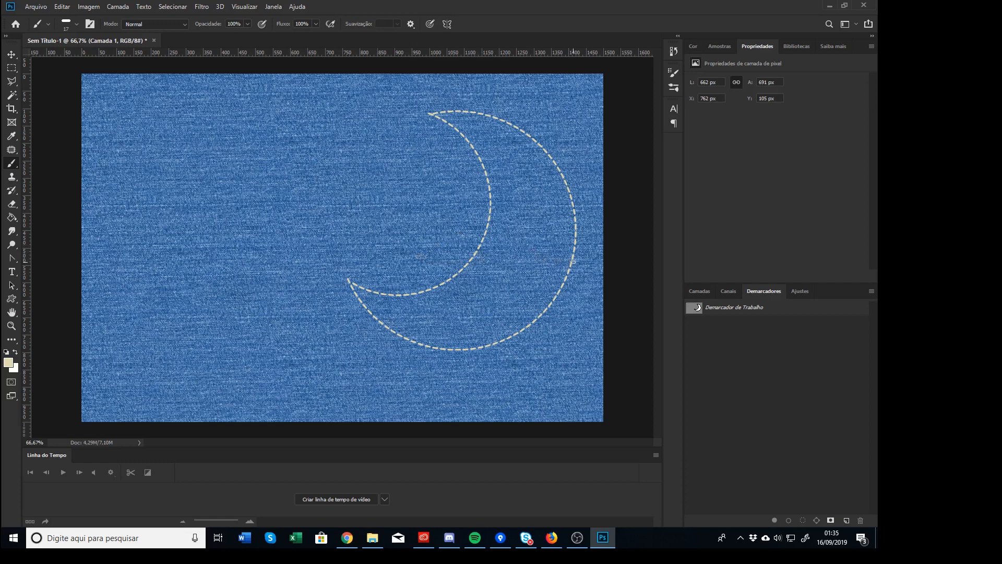
# Load the crescent path as a selection and expand it by 10 pixels
pyautogui.keyDown('ctrl'); pyautogui.click(699, 310); pyautogui.keyUp('ctrl')
pyautogui.click(203, 10)
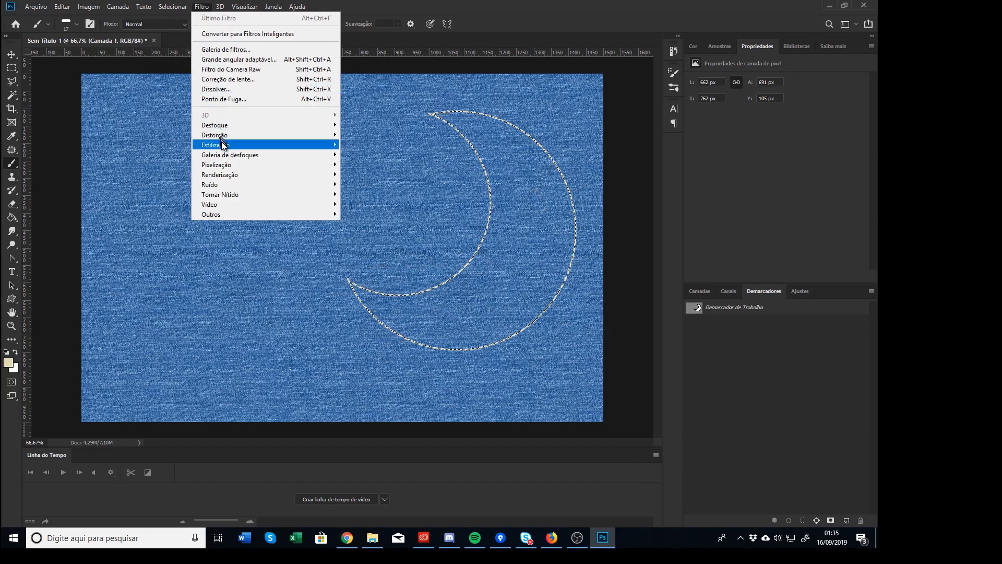
pyautogui.moveTo(177, 6)
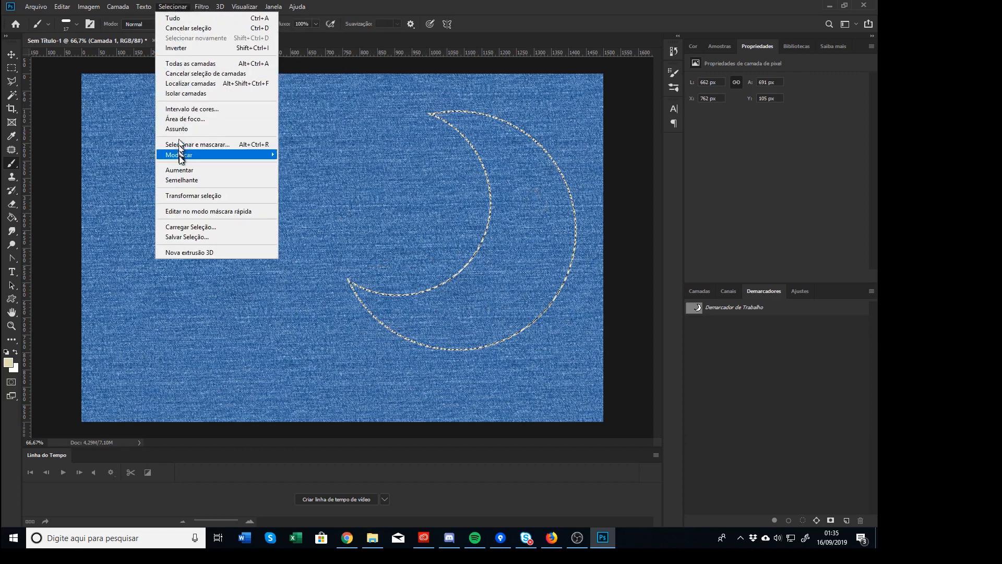
pyautogui.moveTo(179, 155)
pyautogui.click(307, 176)
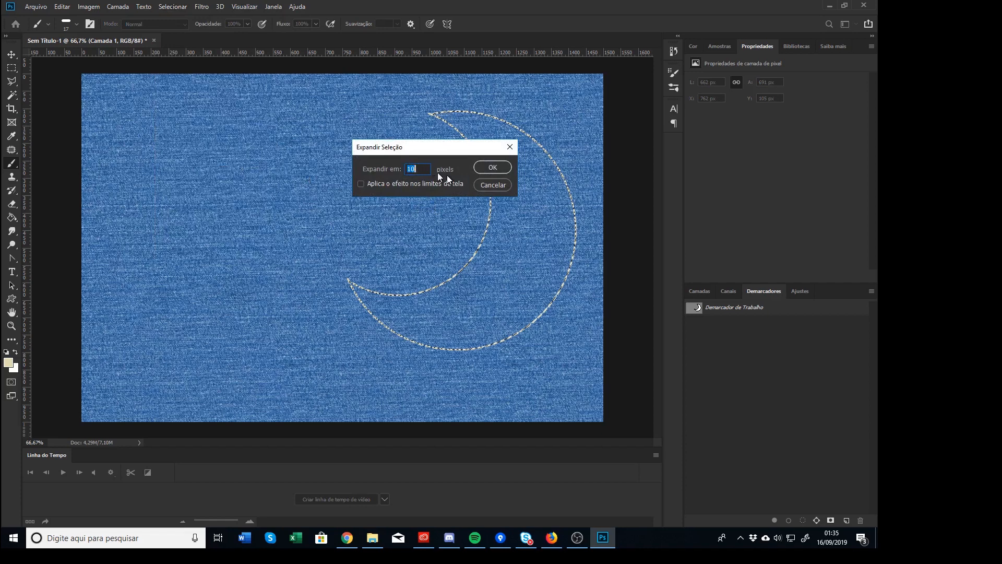
pyautogui.click(497, 166)
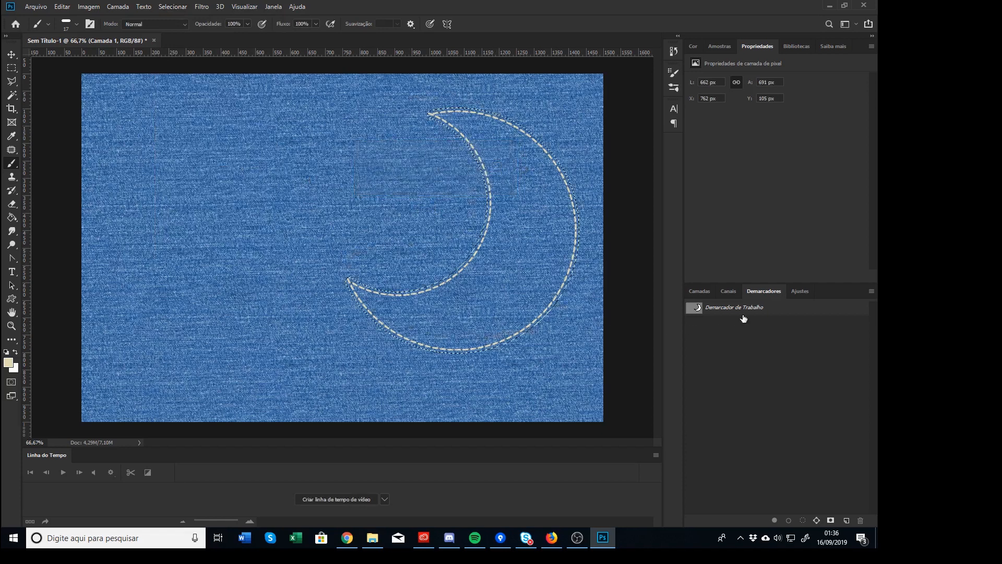
# Copy the selected crescent of denim from Plano de Fundo to a new layer and hide the background
pyautogui.click(699, 291)
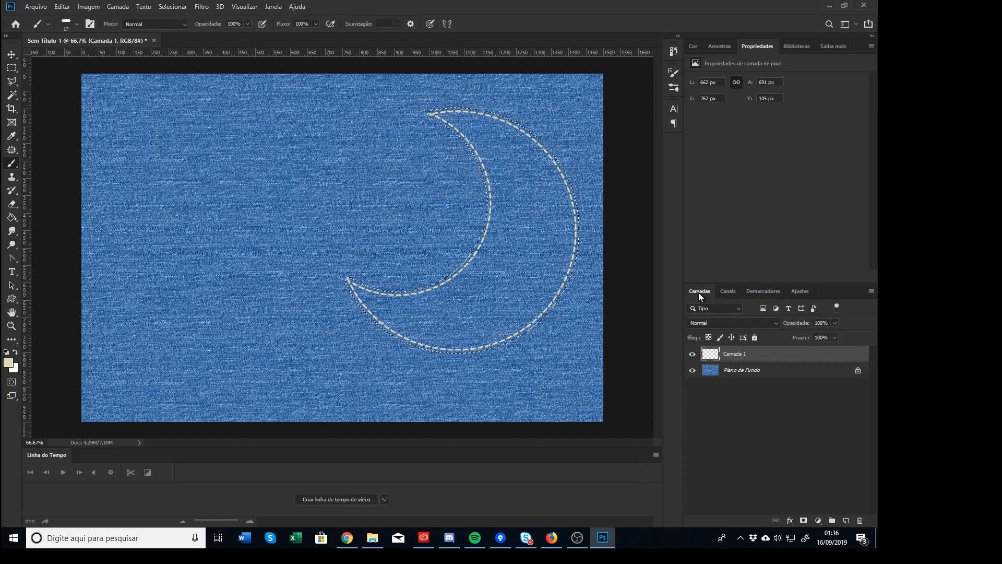
pyautogui.click(752, 371)
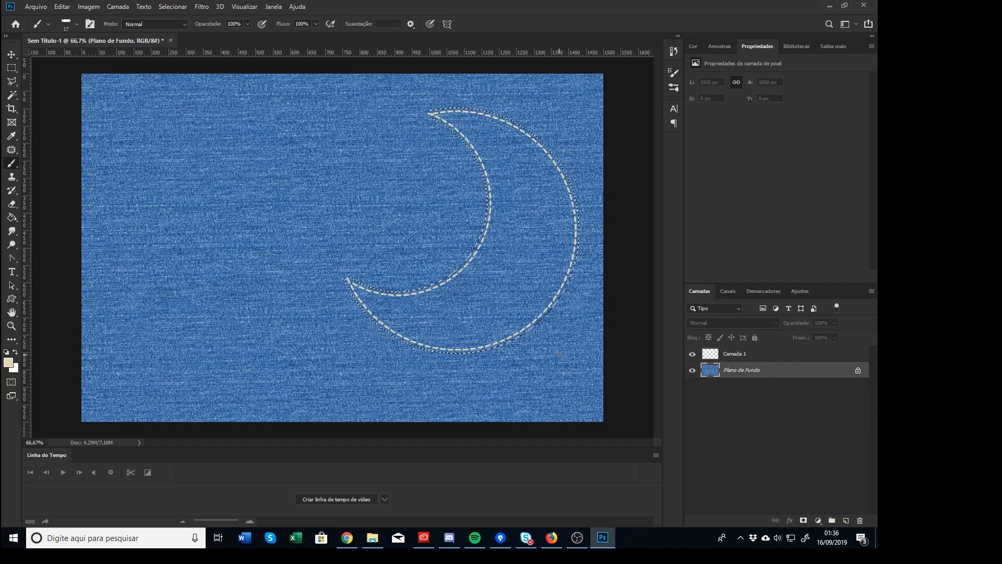
pyautogui.hotkey('ctrl', 'j')
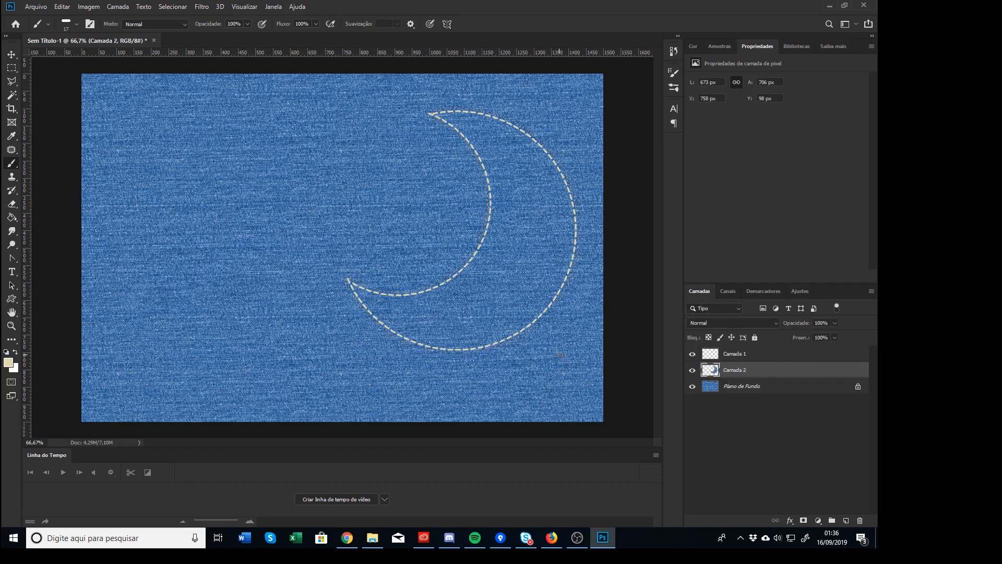
pyautogui.click(692, 386)
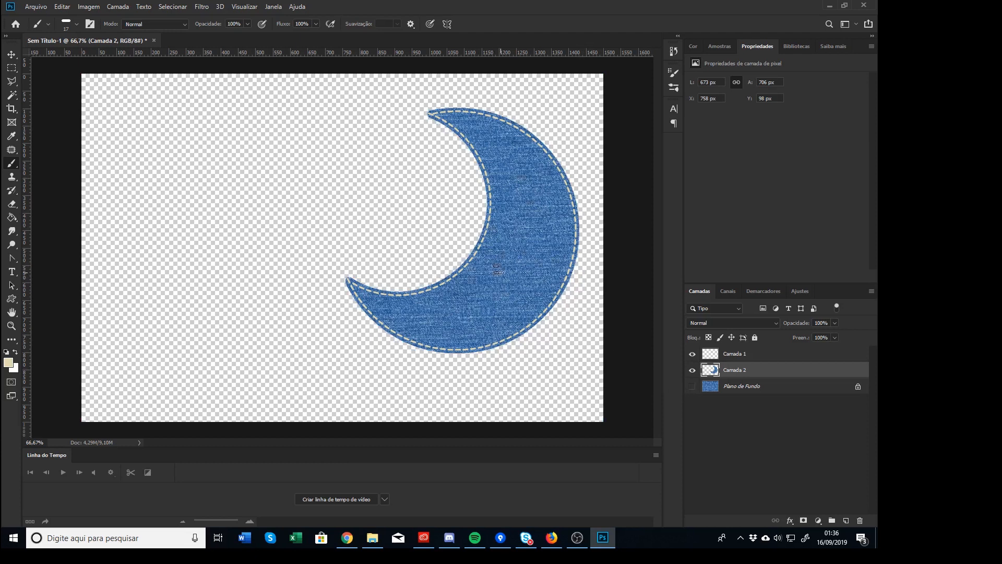
# Lighten the denim crescent layer with Levels by setting the midtone input to 1,50, and show the background again
pyautogui.click(13, 55)
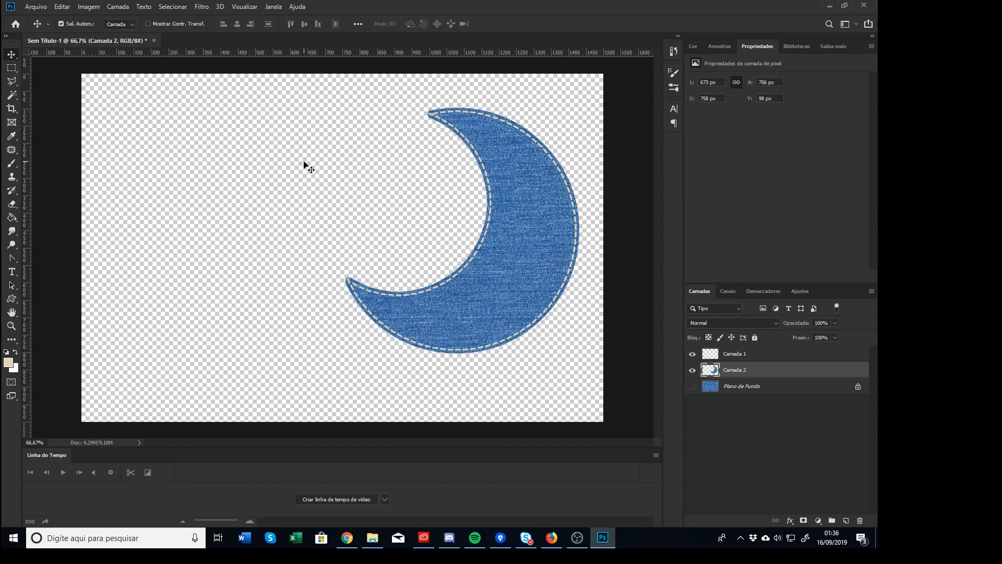
pyautogui.hotkey('ctrl', 'l')
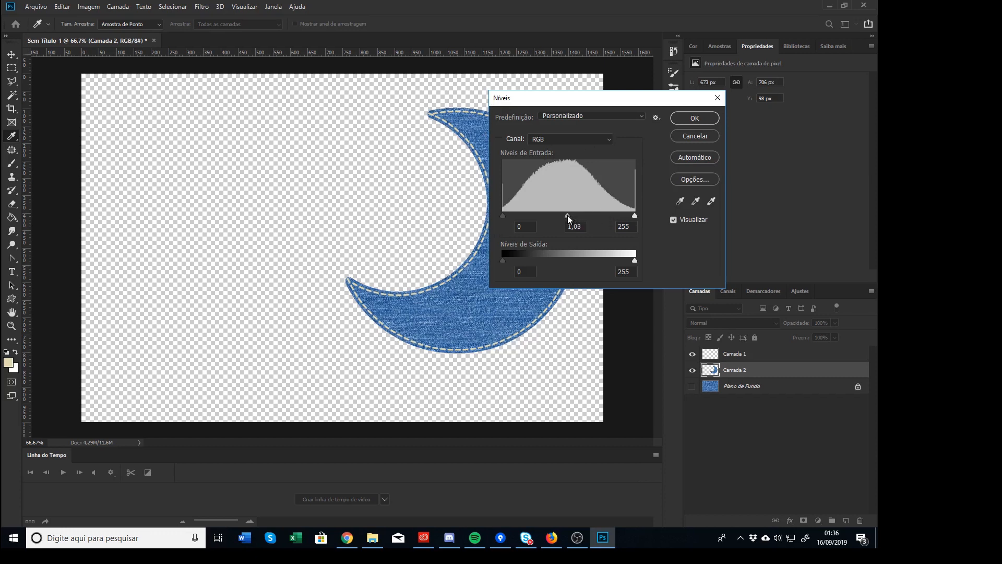
pyautogui.moveTo(568, 215); pyautogui.dragTo(553, 217)
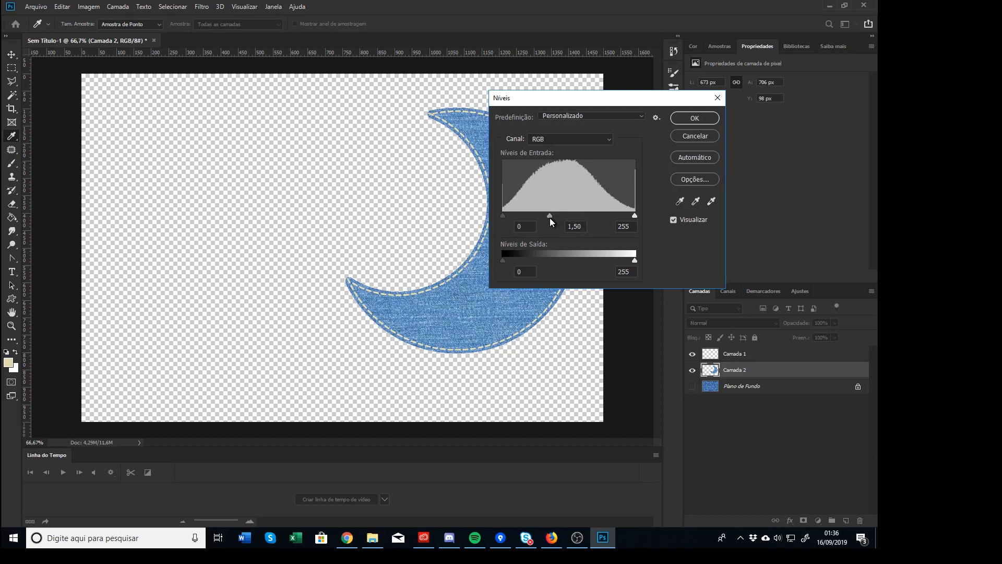
pyautogui.click(695, 118)
pyautogui.click(693, 386)
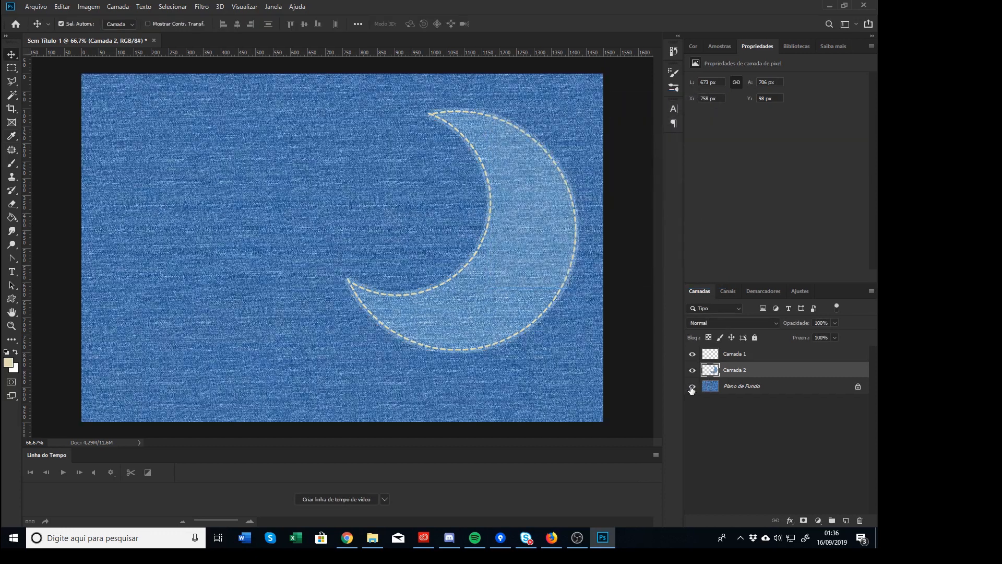
# Darken the Plano de Fundo denim with Levels by setting the midtone input to 0,74
pyautogui.click(723, 389)
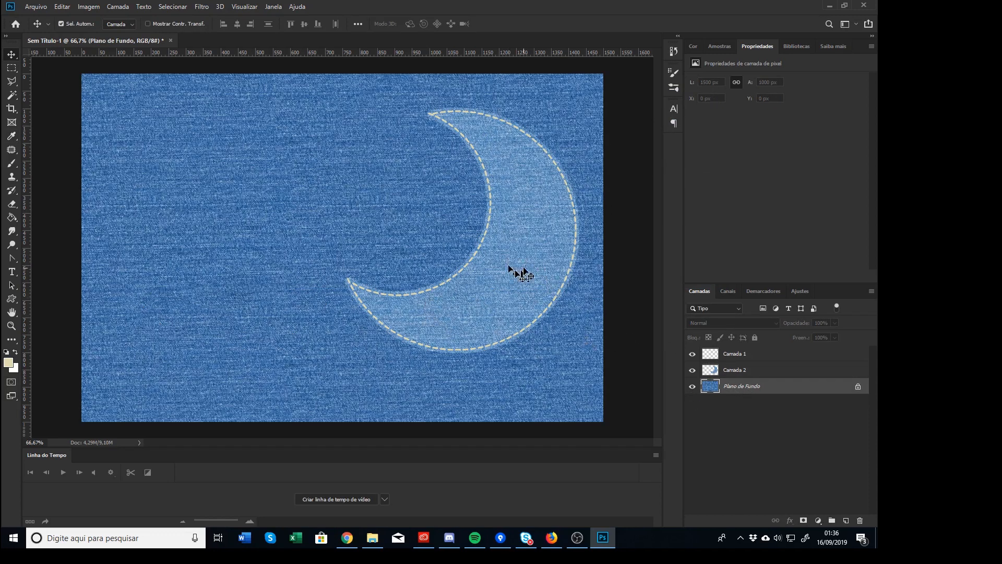
pyautogui.click(202, 6)
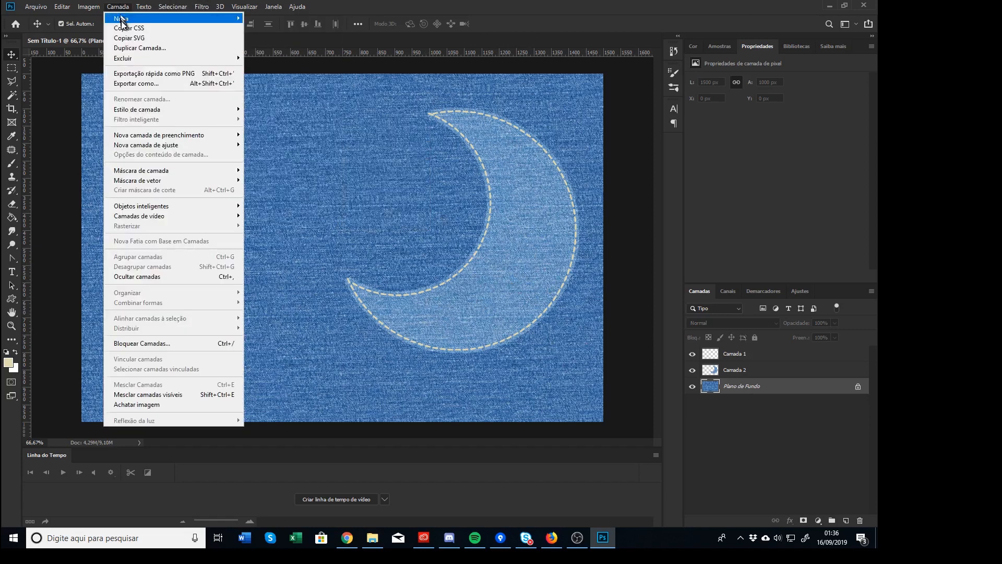
pyautogui.moveTo(90, 10)
pyautogui.moveTo(99, 35)
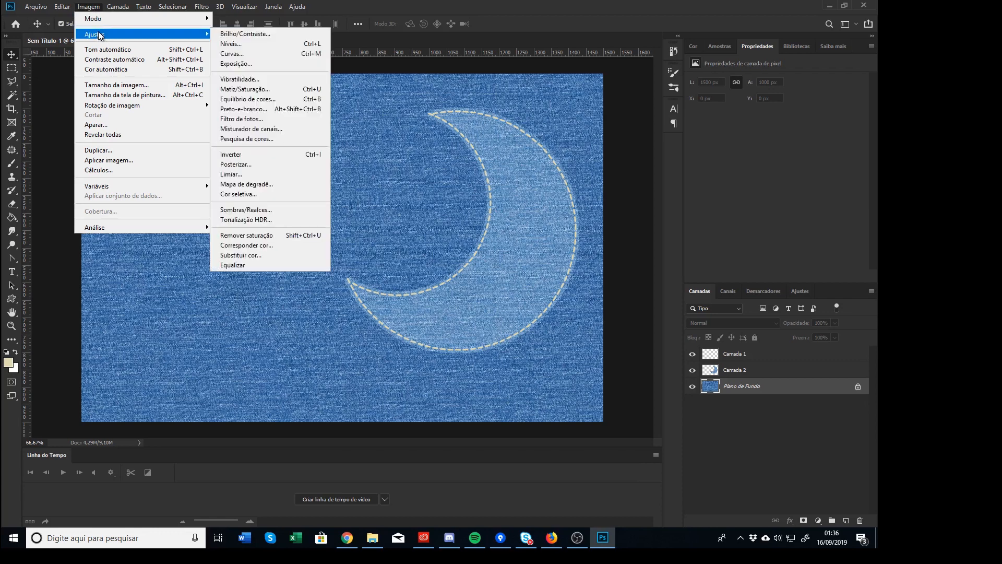
pyautogui.click(240, 46)
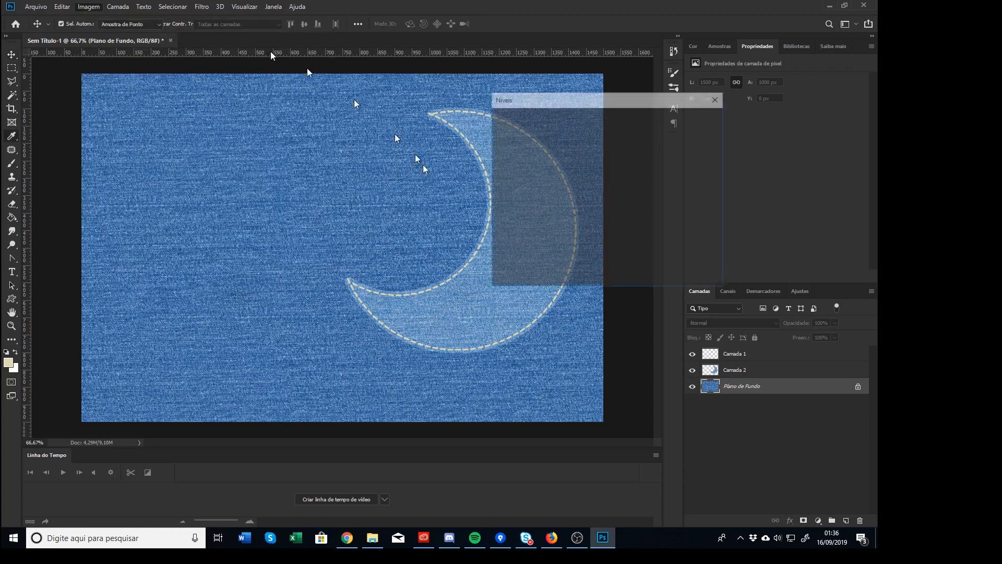
pyautogui.moveTo(567, 216); pyautogui.dragTo(578, 215)
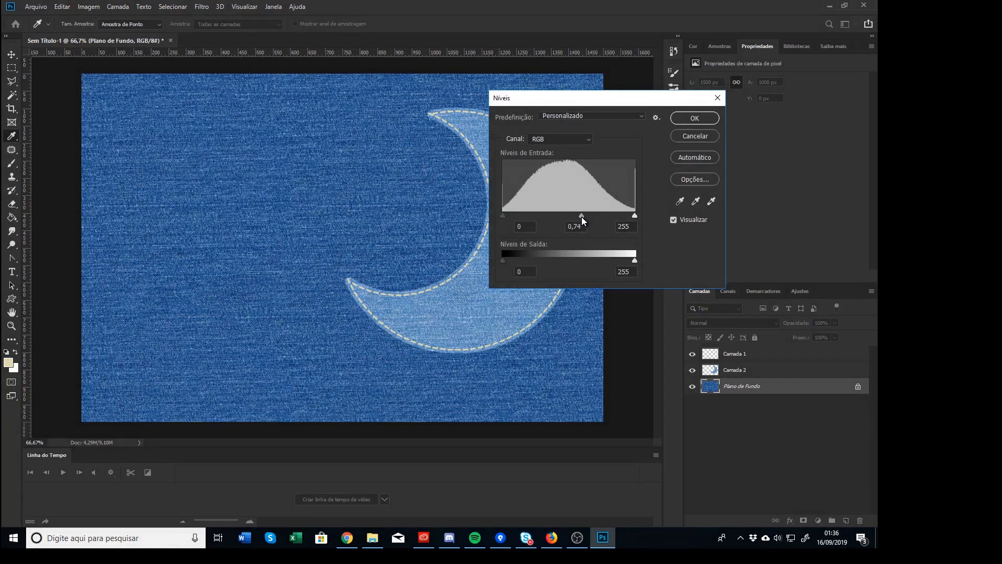
pyautogui.click(695, 118)
pyautogui.press('v')
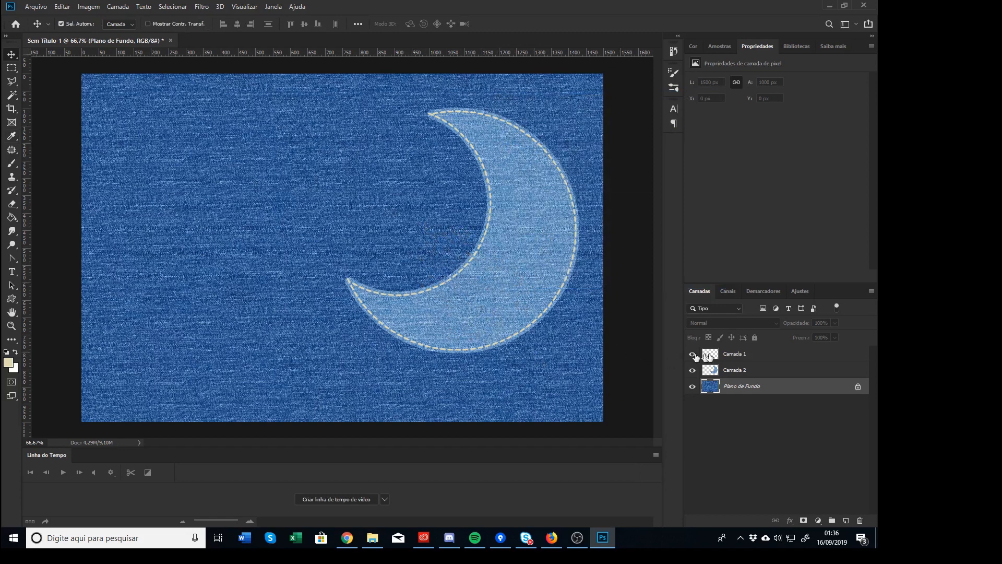
# Rename the denim crescent layer Camada 2 as lua
pyautogui.click(736, 371)
pyautogui.doubleClick(741, 370)
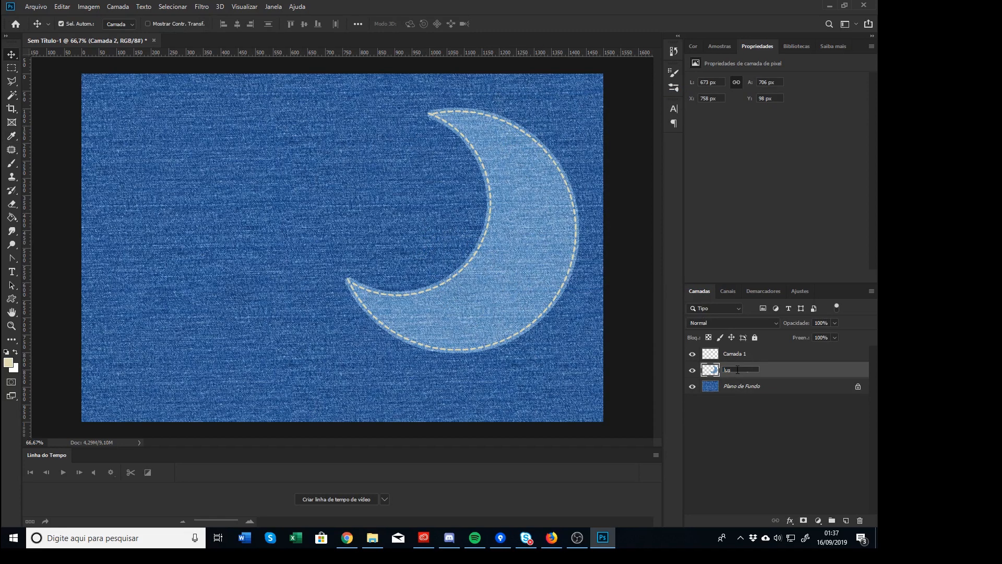
pyautogui.write('lua')
pyautogui.press('Return')
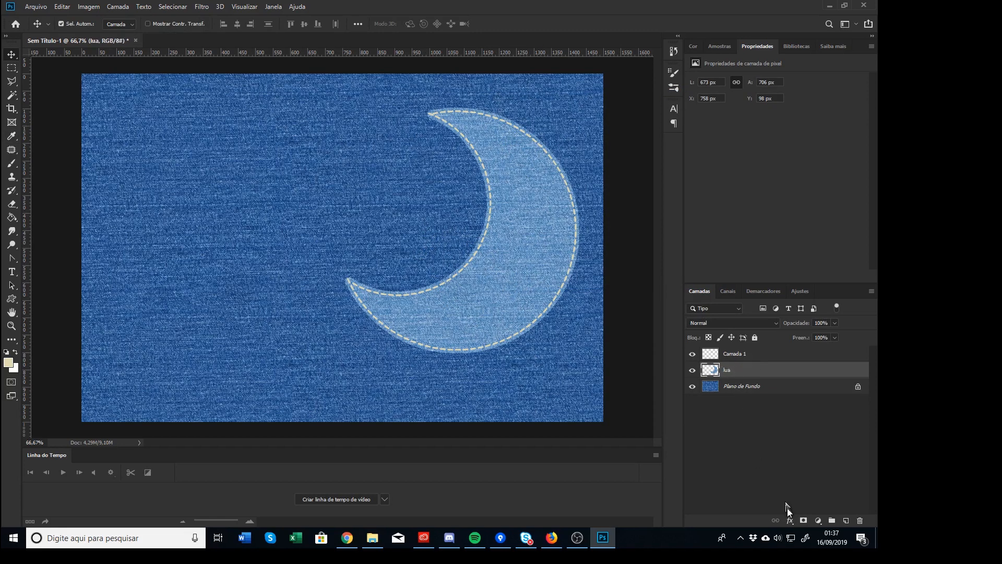
# Add a drop shadow to the lua layer with a 126° angle and a 12 px distance
pyautogui.click(790, 522)
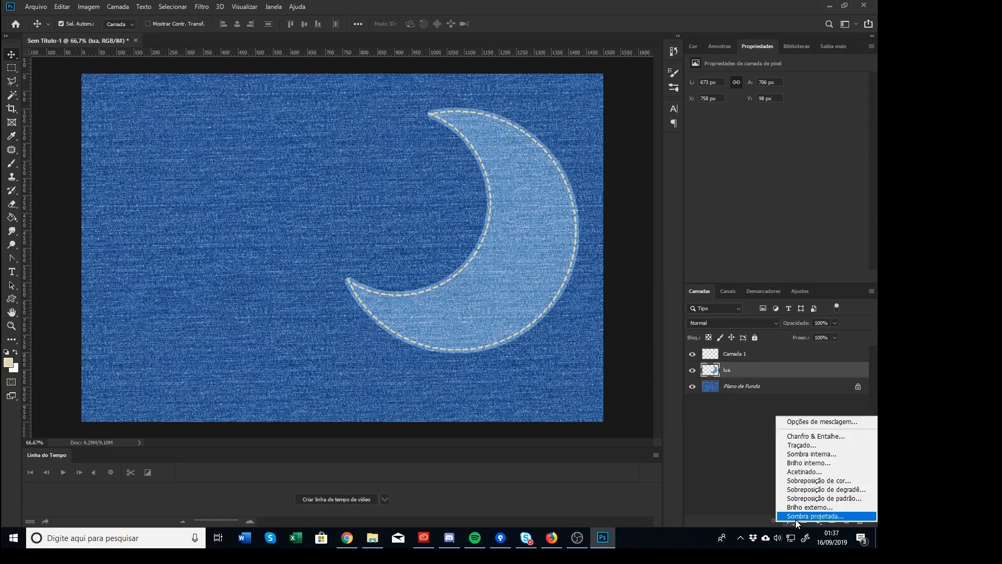
pyautogui.click(796, 519)
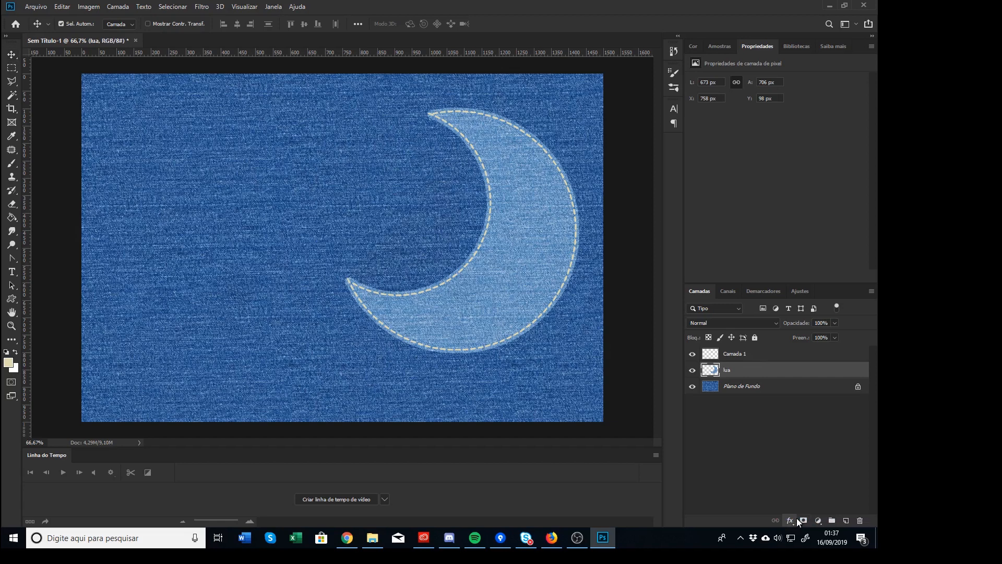
pyautogui.moveTo(314, 107); pyautogui.dragTo(666, 265)
pyautogui.click(594, 327)
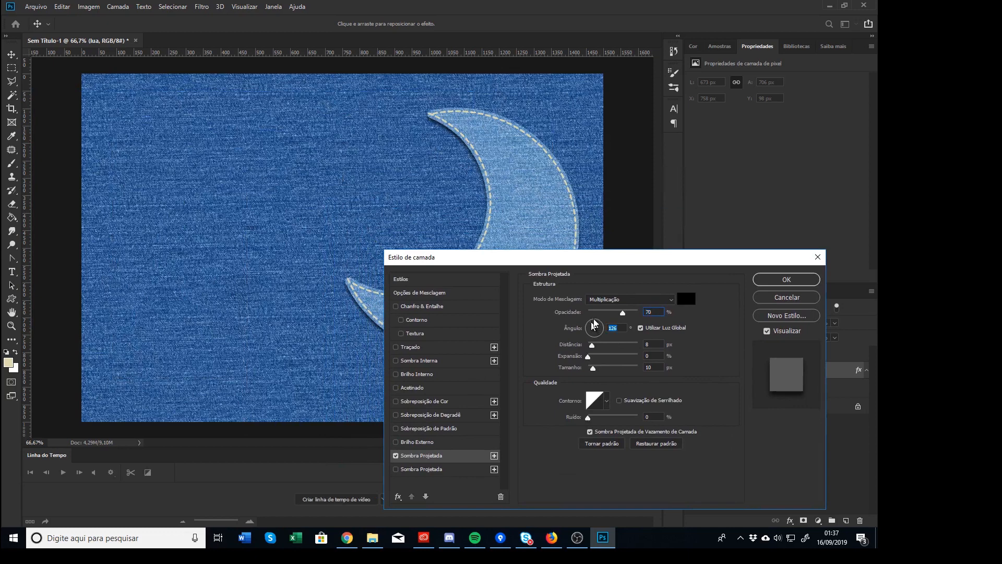
pyautogui.moveTo(616, 260); pyautogui.dragTo(680, 148)
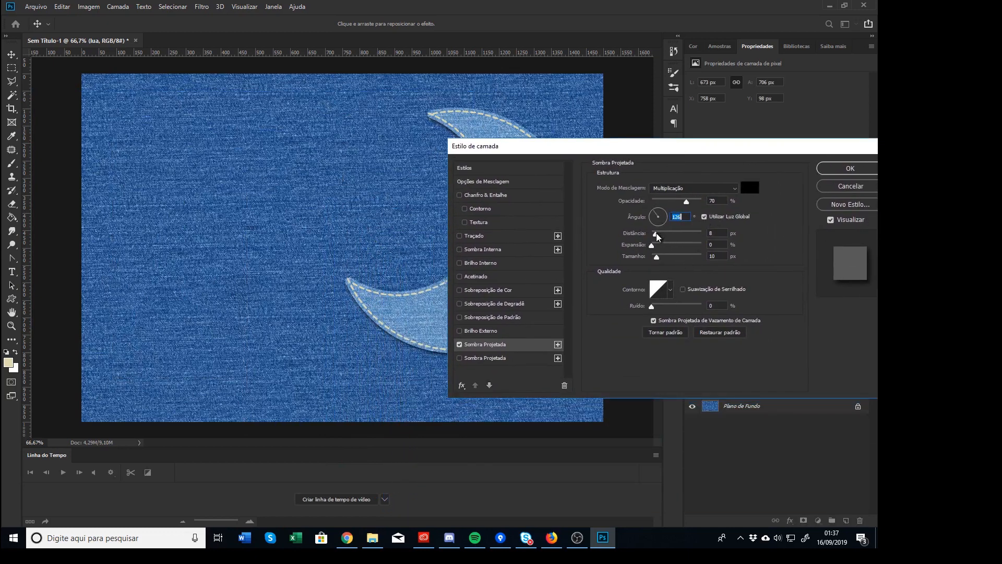
pyautogui.moveTo(657, 236); pyautogui.dragTo(659, 237)
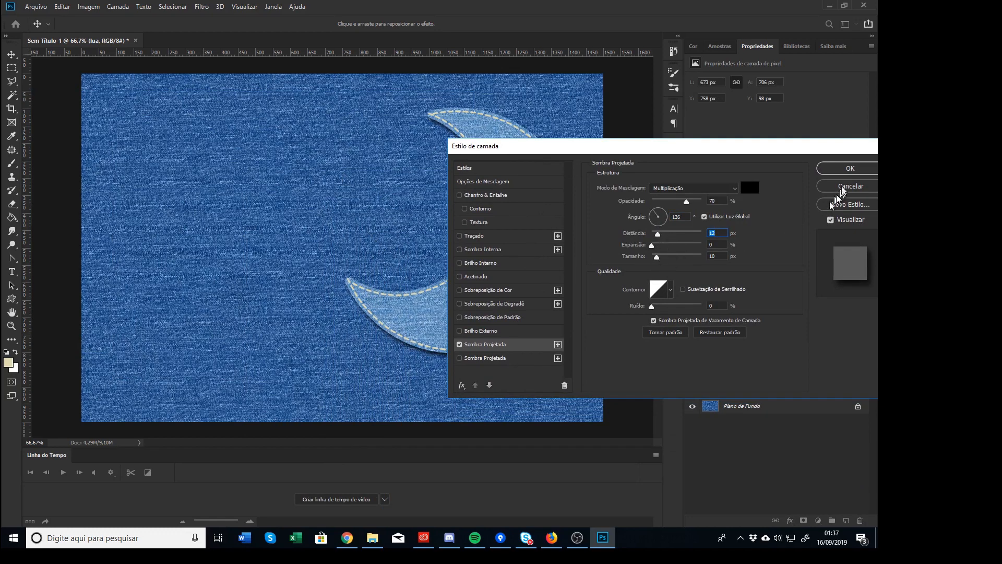
pyautogui.click(850, 169)
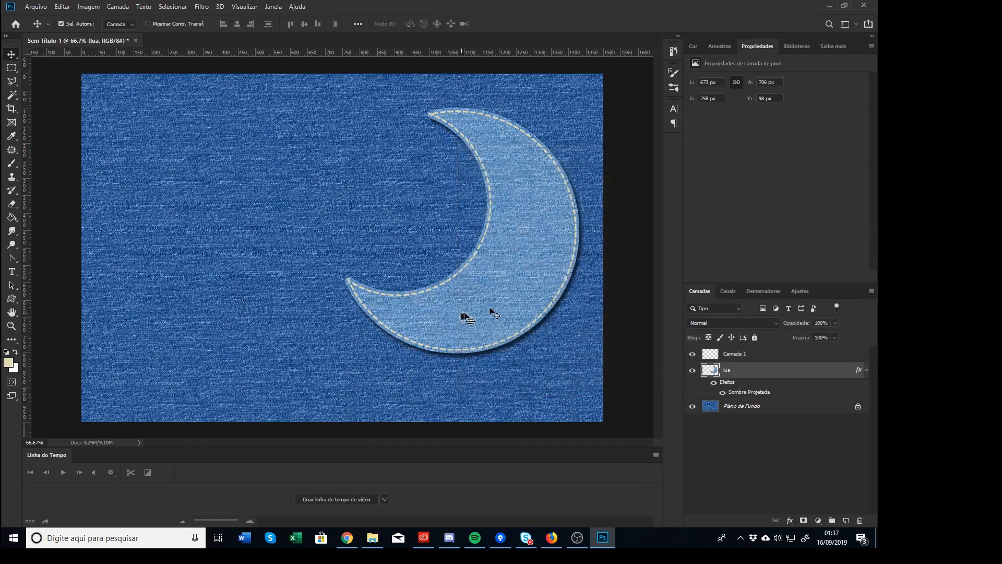
# Check which layer holds the stitches by toggling Camada 1's visibility, and rename that layer as Linha
pyautogui.click(755, 357)
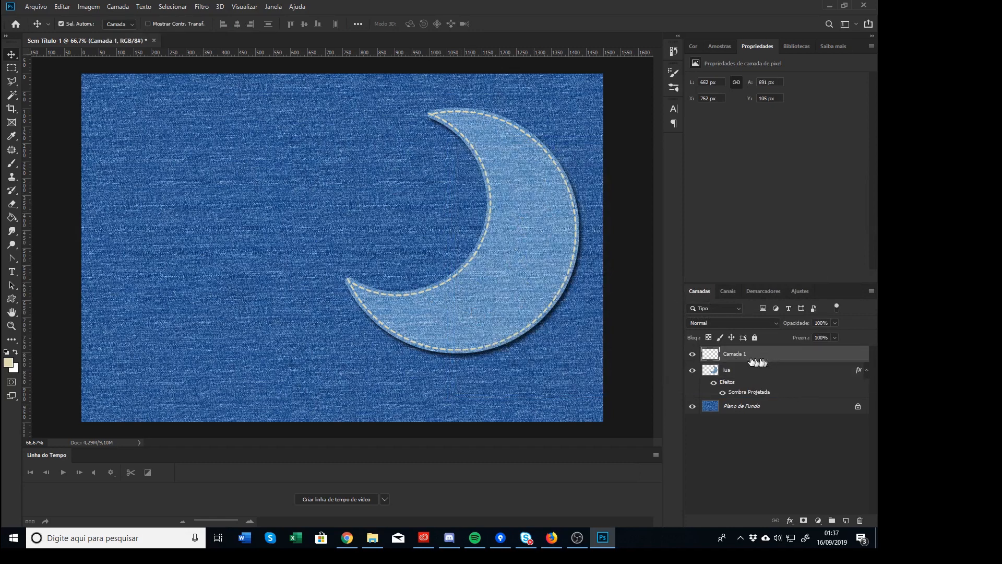
pyautogui.click(692, 354)
pyautogui.click(692, 354)
pyautogui.doubleClick(731, 353)
pyautogui.press('Return')
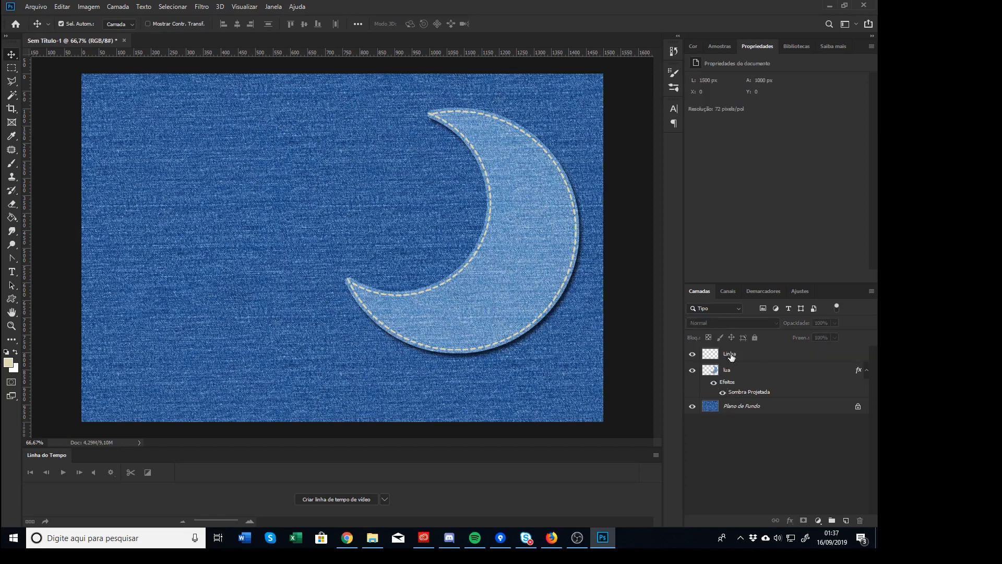
# Apply an inner Bevel & Emboss to the Linha stitch layer with 95% depth and a 130° light angle
pyautogui.click(791, 520)
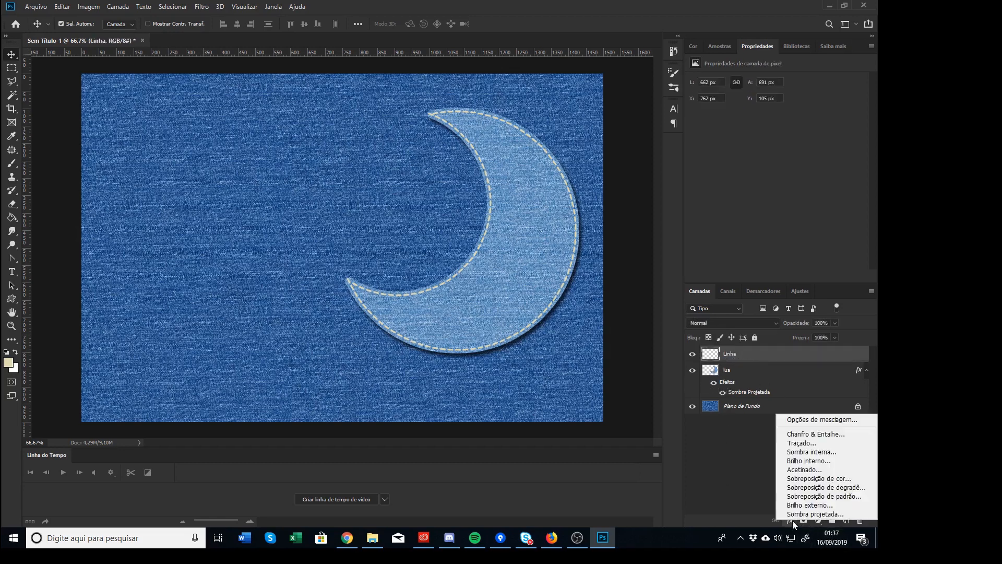
pyautogui.click(817, 434)
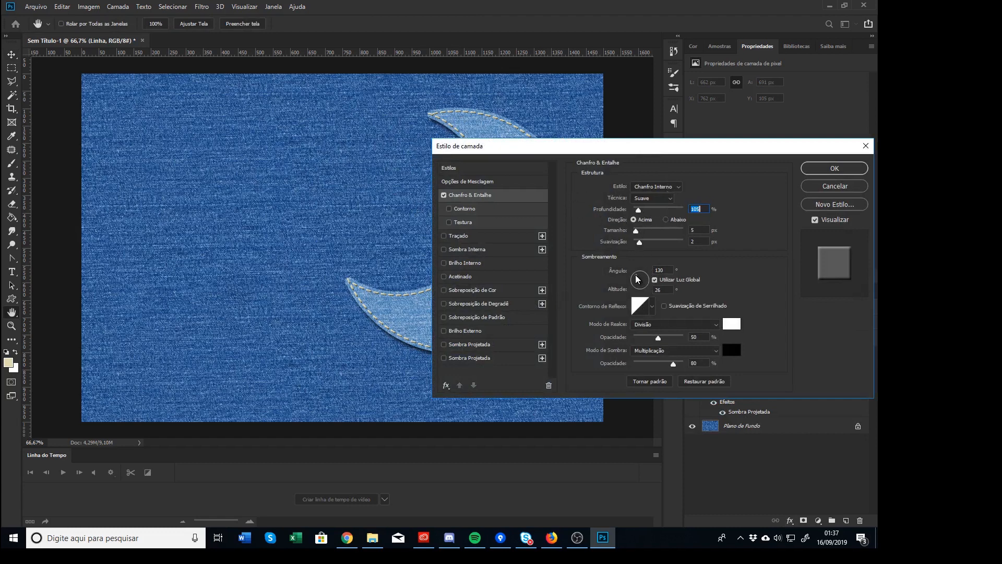
pyautogui.moveTo(639, 209); pyautogui.dragTo(631, 211)
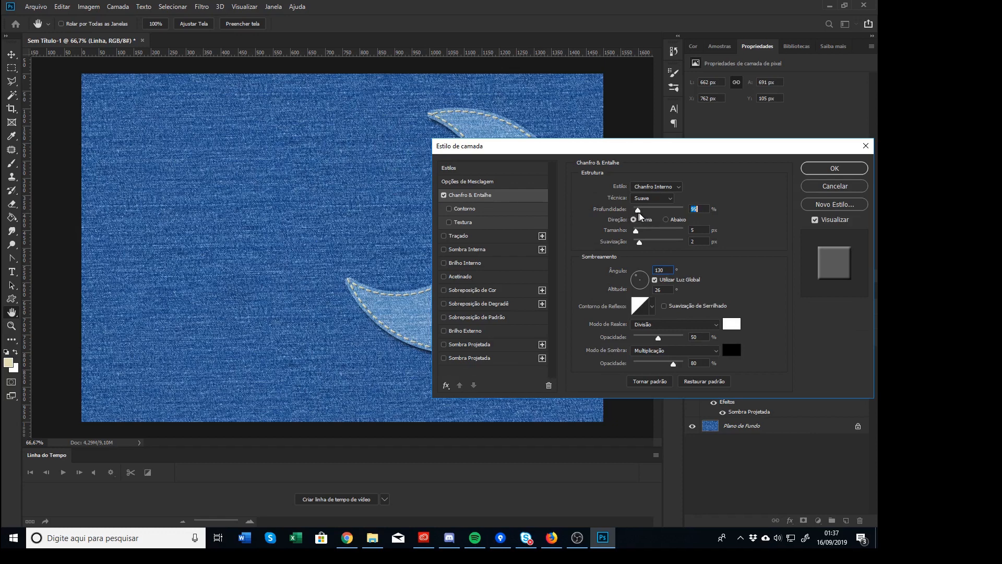
pyautogui.click(834, 169)
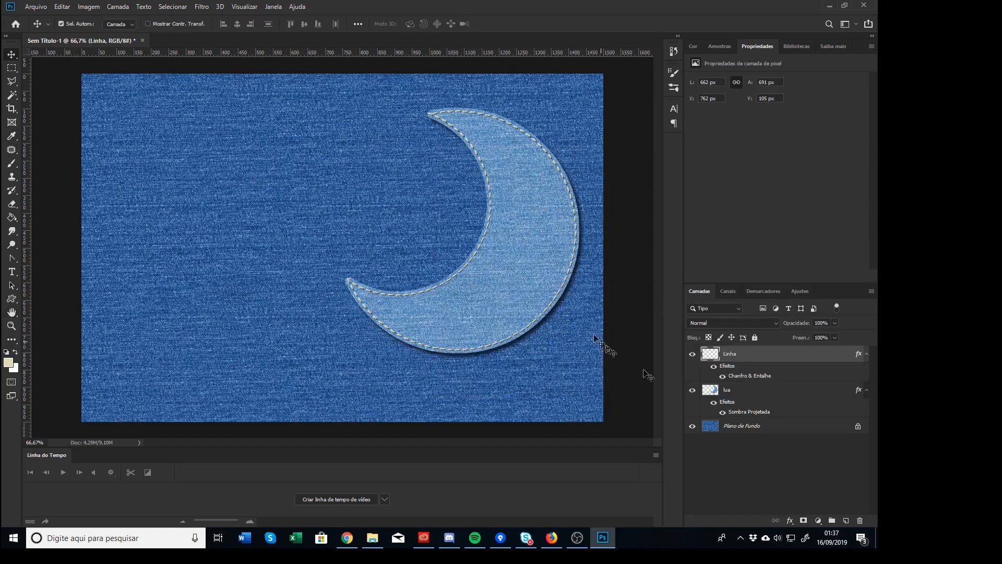
# Add an outer glow to the Linha layer and change its colour to a darker navy blue
pyautogui.click(791, 522)
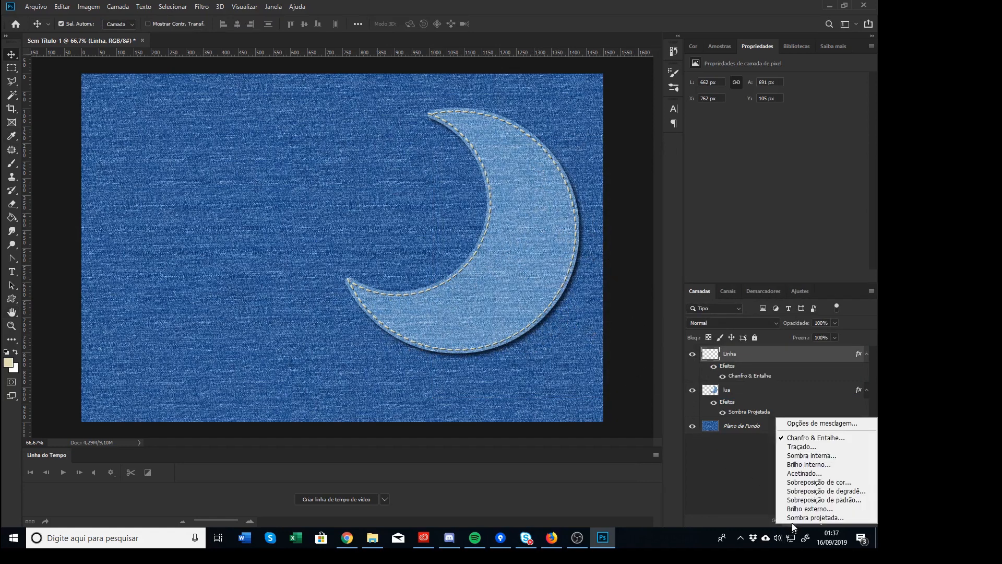
pyautogui.click(802, 509)
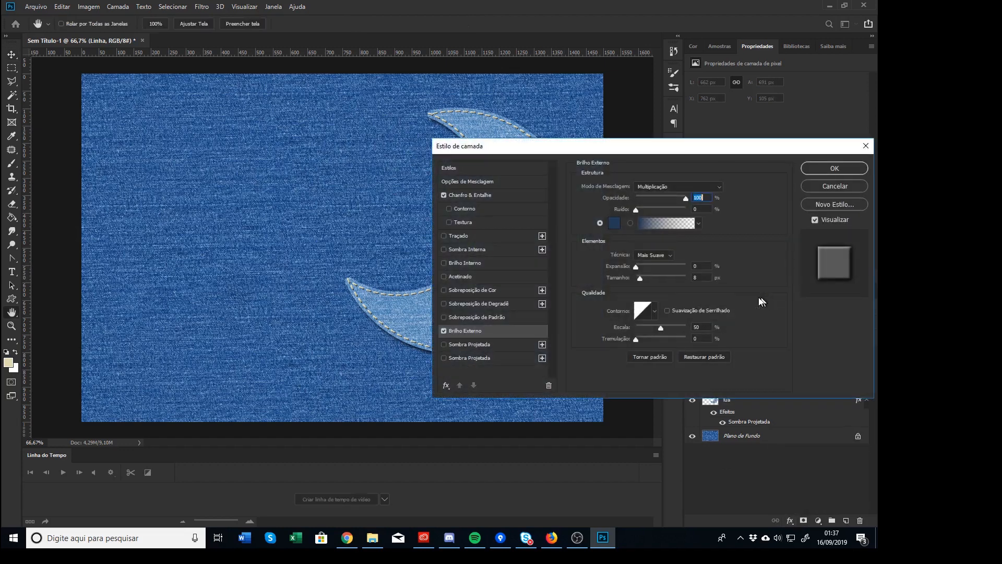
pyautogui.click(613, 223)
pyautogui.moveTo(570, 214); pyautogui.dragTo(578, 223)
pyautogui.click(728, 121)
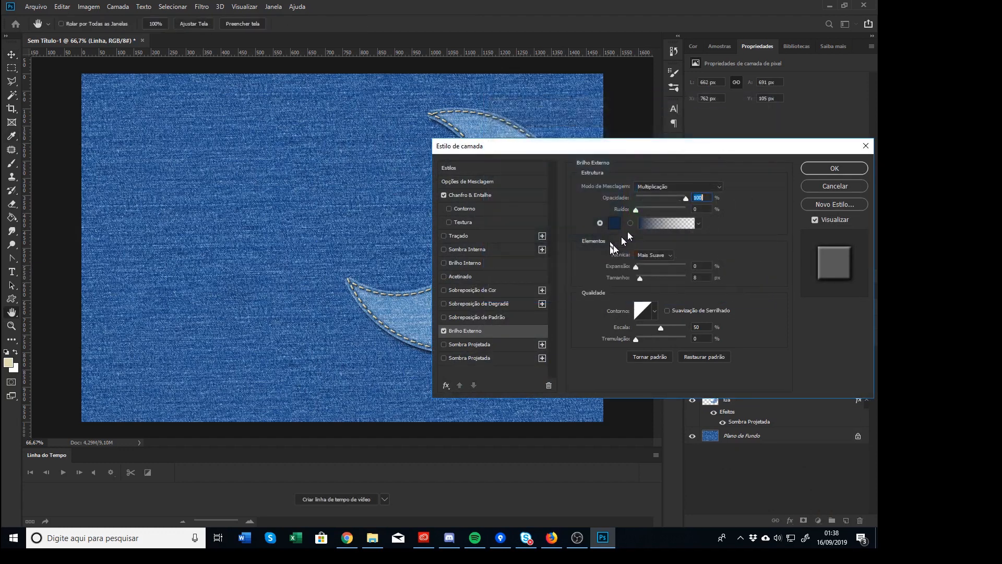
# Keep the outer glow in Multiply blending, set its size to 9 px, and apply the layer style
pyautogui.click(659, 188)
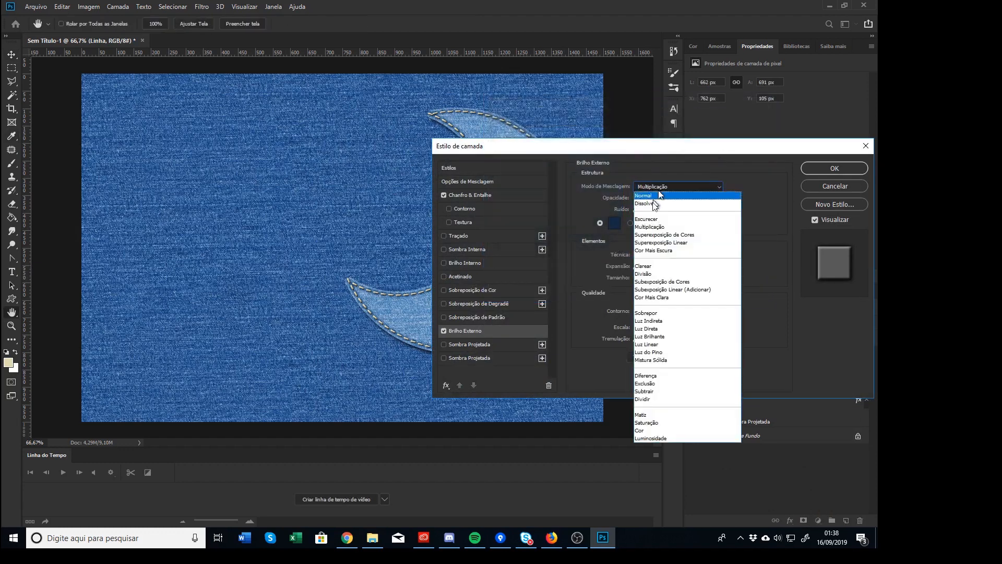
pyautogui.click(668, 227)
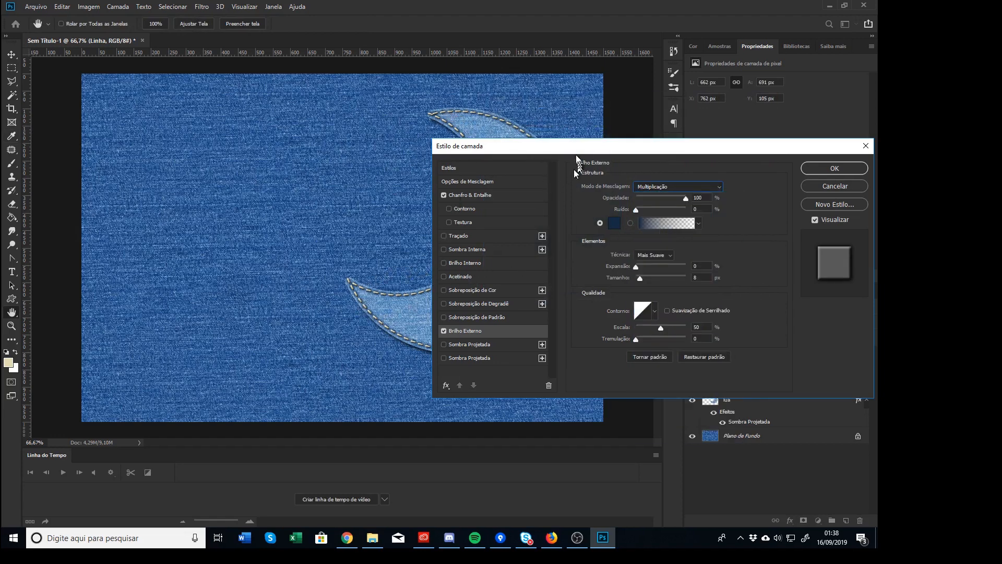
pyautogui.moveTo(575, 146); pyautogui.dragTo(635, 76)
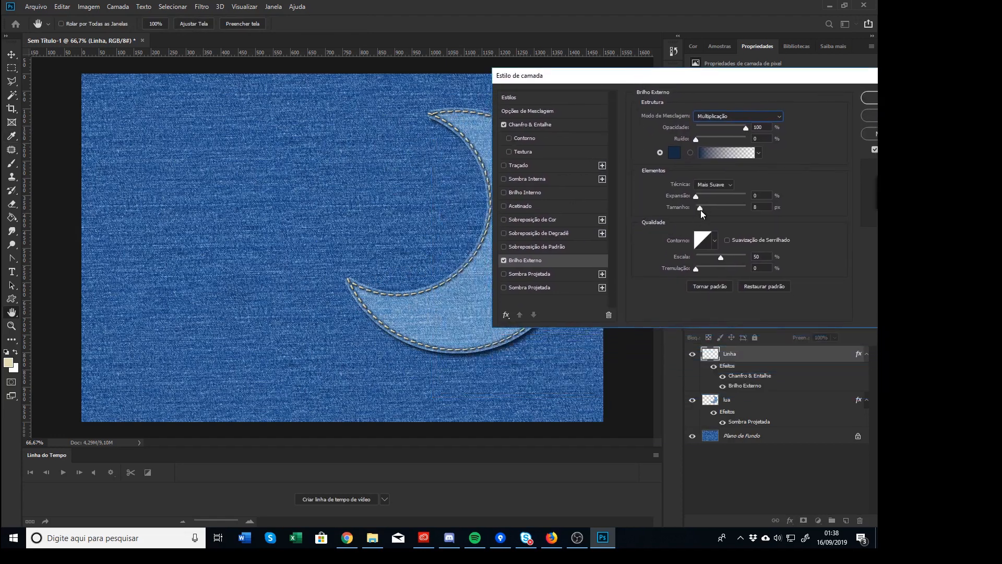
pyautogui.moveTo(701, 209)
pyautogui.mouseDown()
pyautogui.moveTo(713, 211)
pyautogui.moveTo(699, 208)
pyautogui.mouseUp()
pyautogui.moveTo(701, 209); pyautogui.dragTo(702, 209)
pyautogui.moveTo(837, 77); pyautogui.dragTo(749, 77)
pyautogui.click(809, 95)
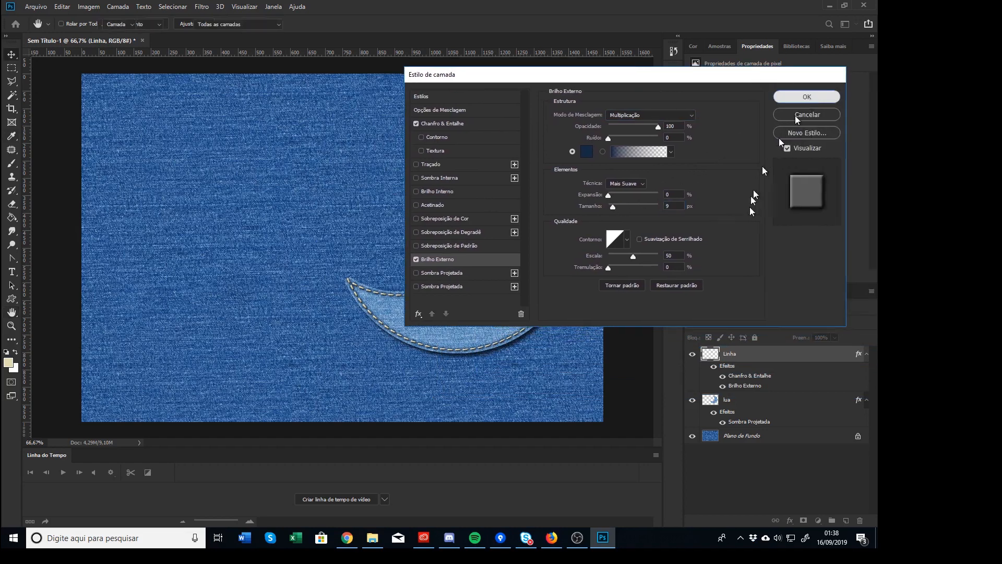